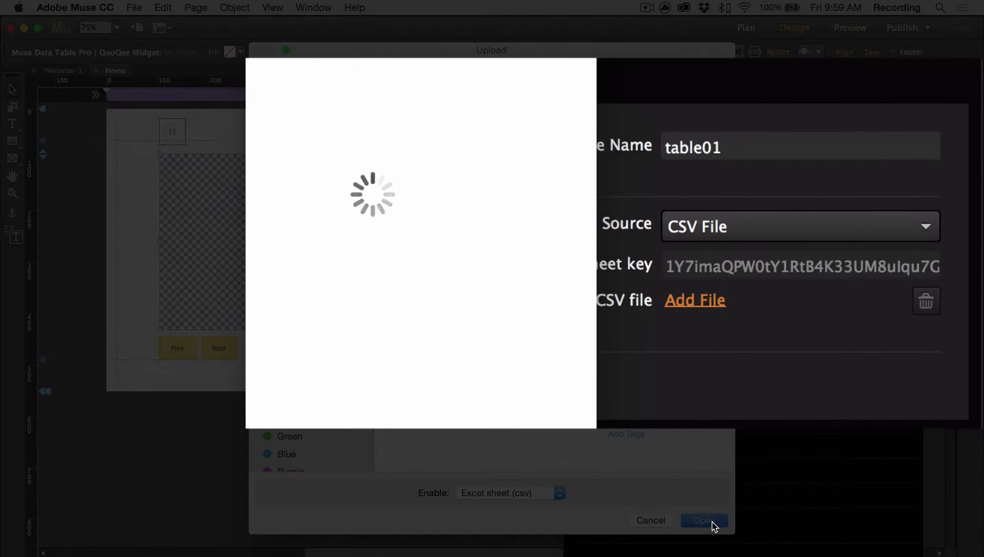
# Load Table-Pro-Sample.csv as the table's data file and preview the page in the browser with 10 entries shown
pyautogui.click(711, 522)
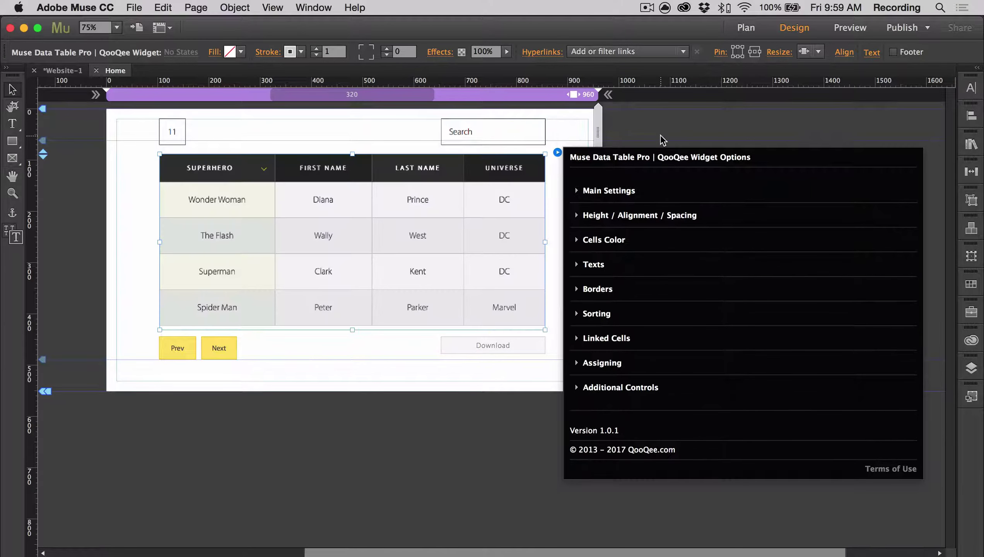
pyautogui.press('super+shift+e')
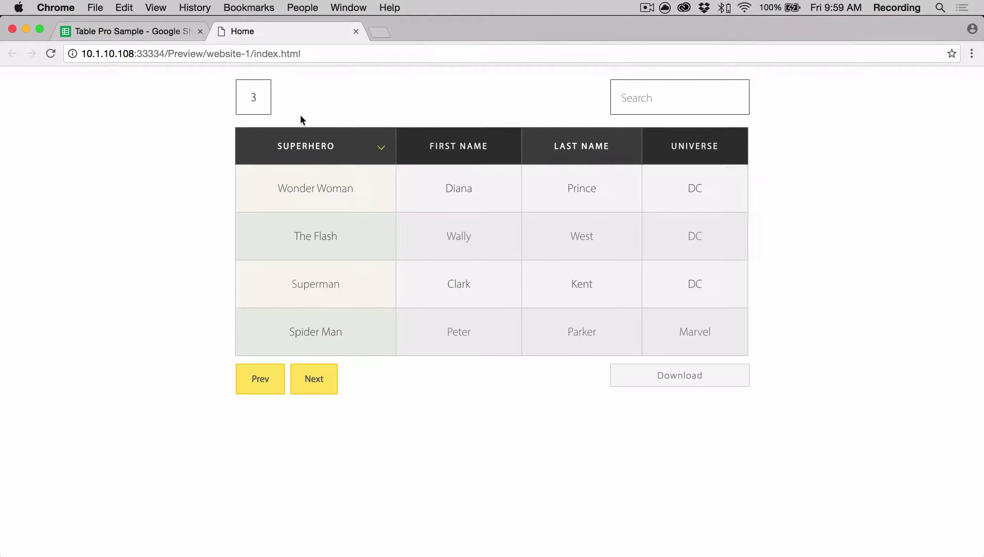
pyautogui.click(253, 97)
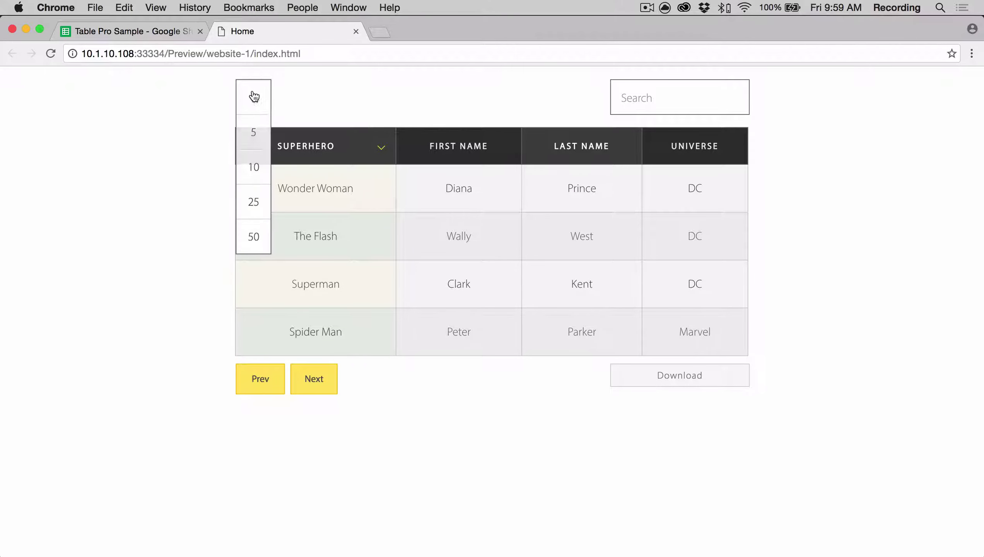
pyautogui.click(251, 167)
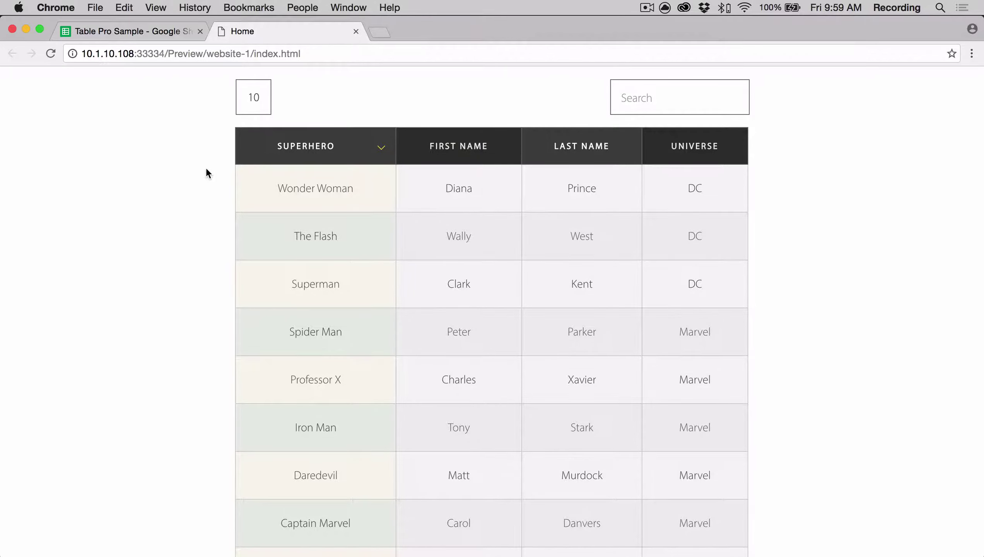
# Publish Sheet1 of the Table Pro Sample spreadsheet to the web as a web page
pyautogui.click(140, 31)
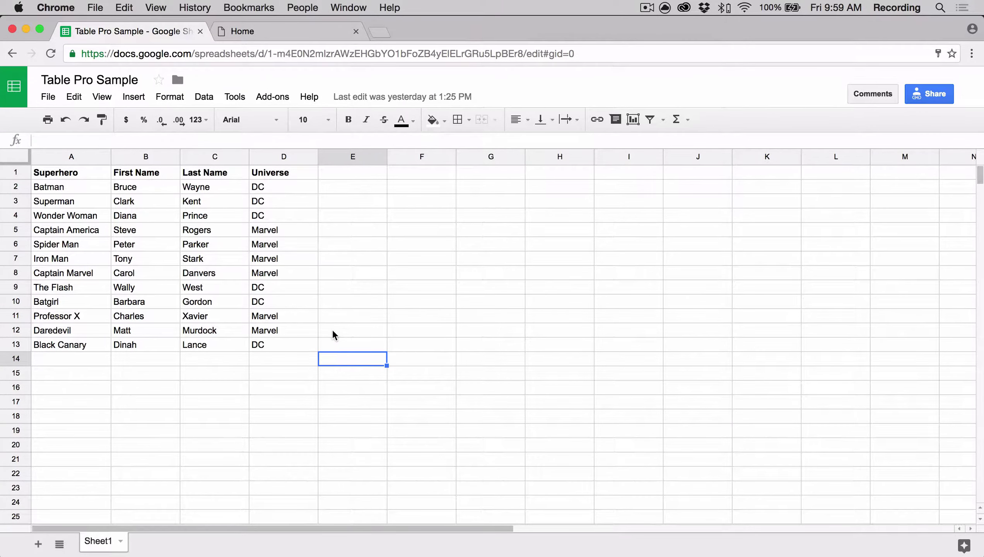
pyautogui.click(47, 96)
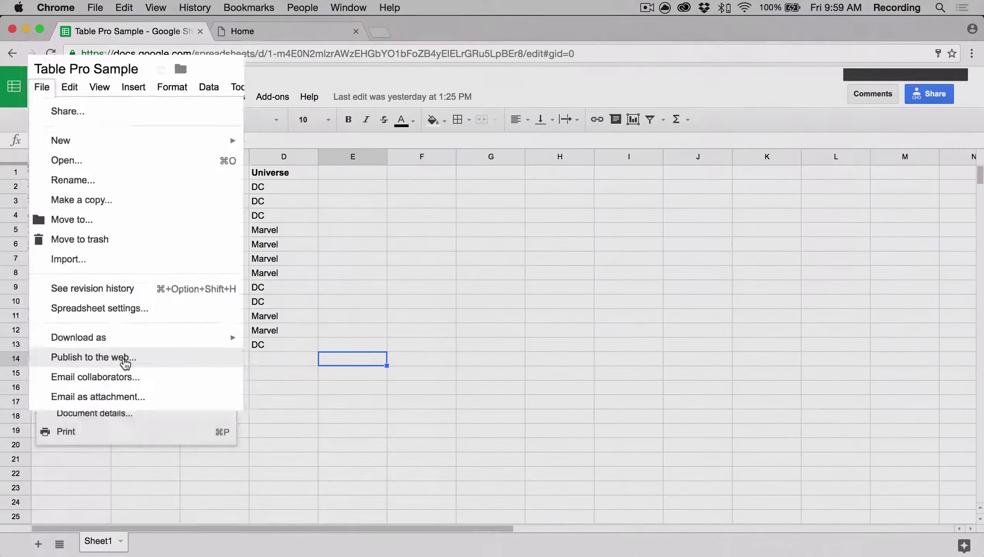
pyautogui.click(126, 365)
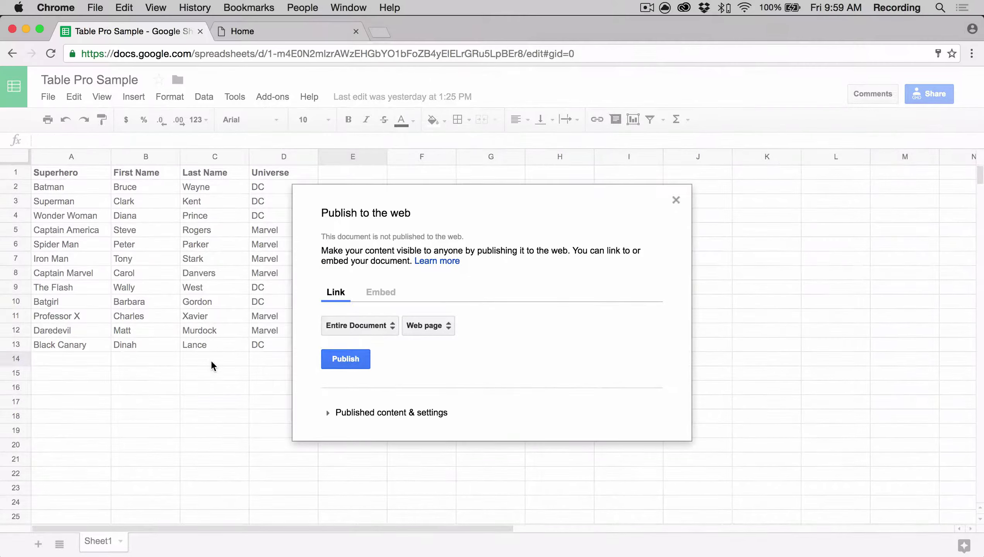
pyautogui.click(371, 324)
pyautogui.click(383, 353)
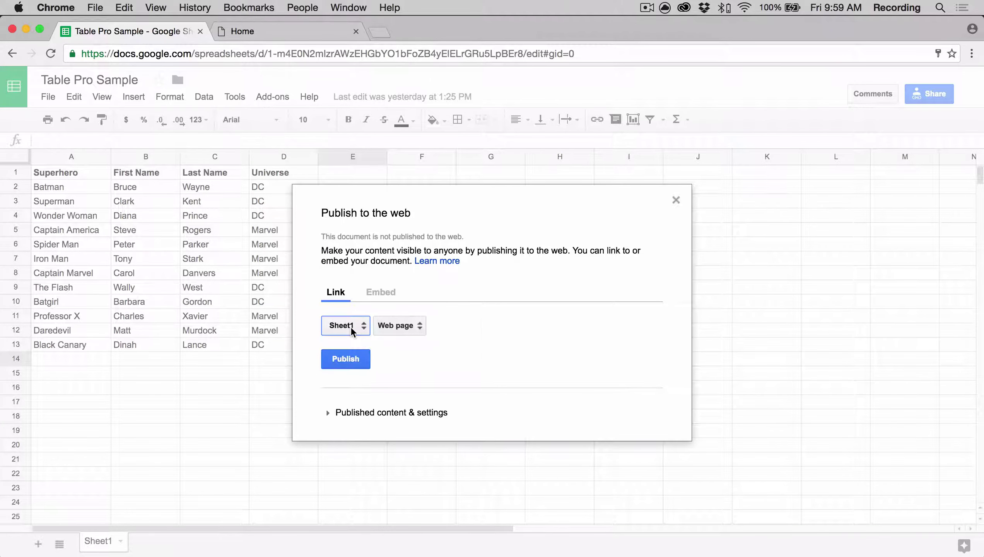
pyautogui.click(349, 357)
pyautogui.click(588, 223)
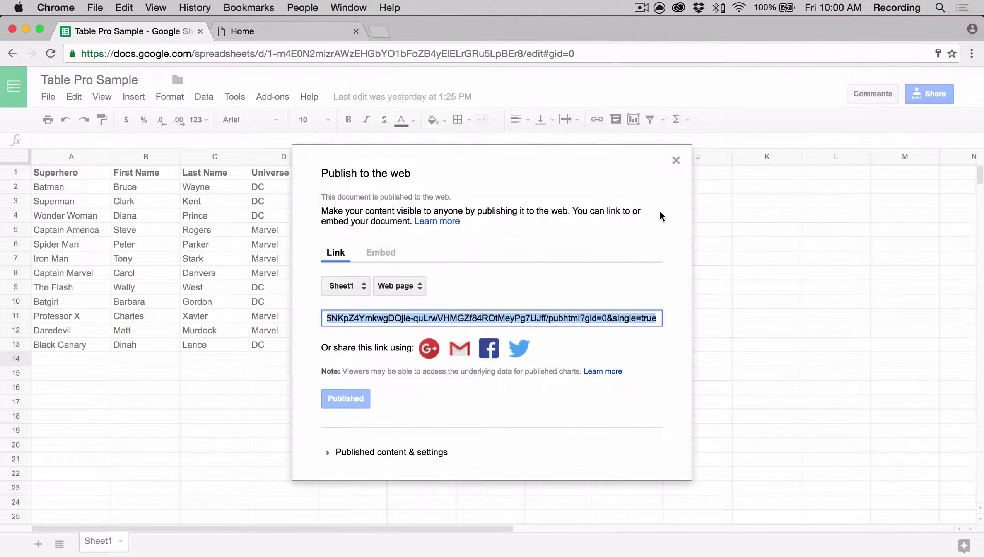
pyautogui.click(677, 160)
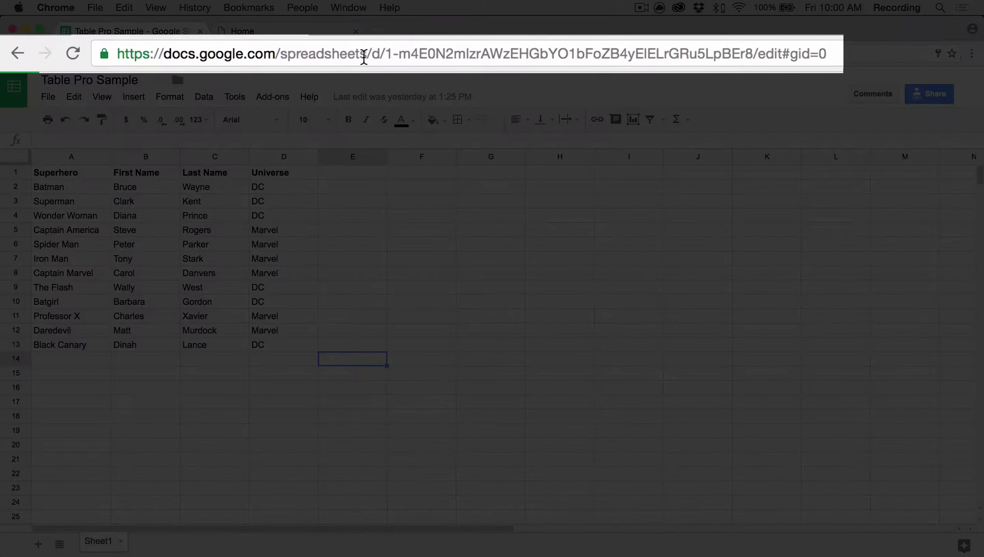
# Copy the sheet key from the spreadsheet's address and, in Adobe Muse, switch the data table widget's source to Google Sheets
pyautogui.moveTo(385, 55); pyautogui.dragTo(751, 57)
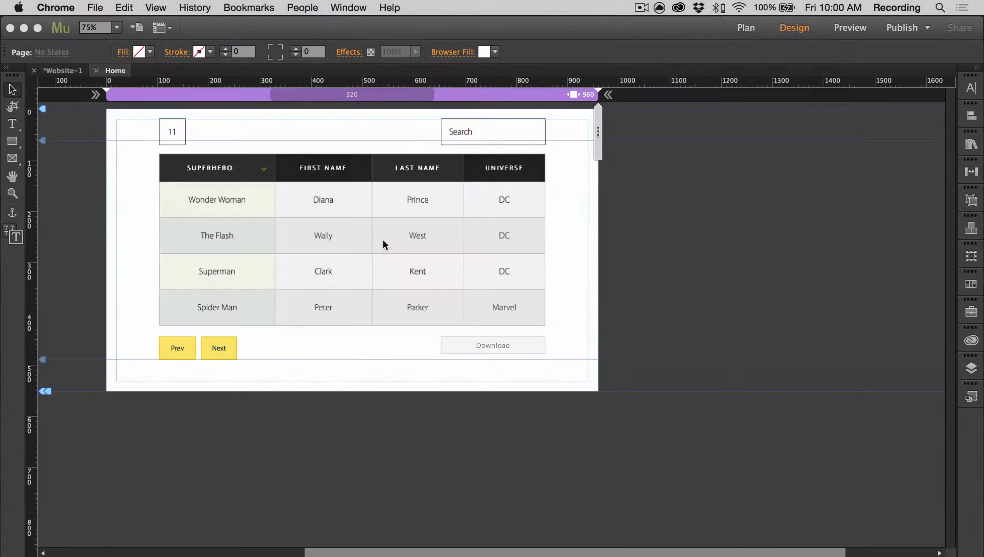
pyautogui.click(501, 174)
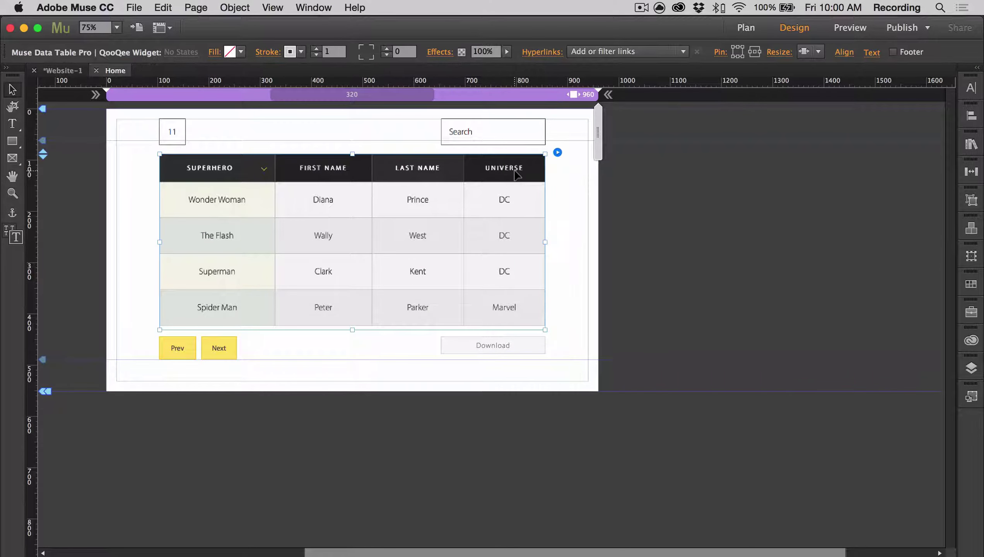
pyautogui.click(557, 153)
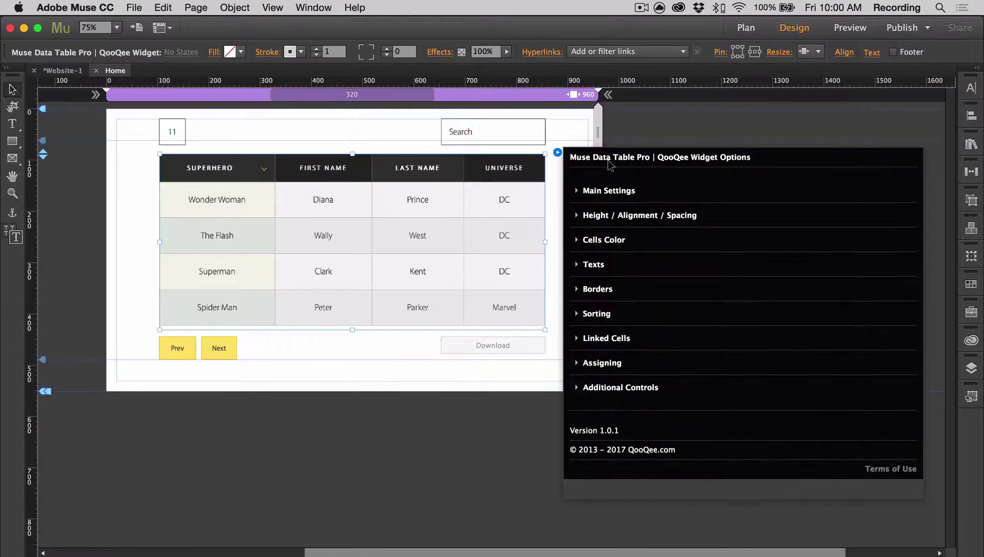
pyautogui.click(615, 190)
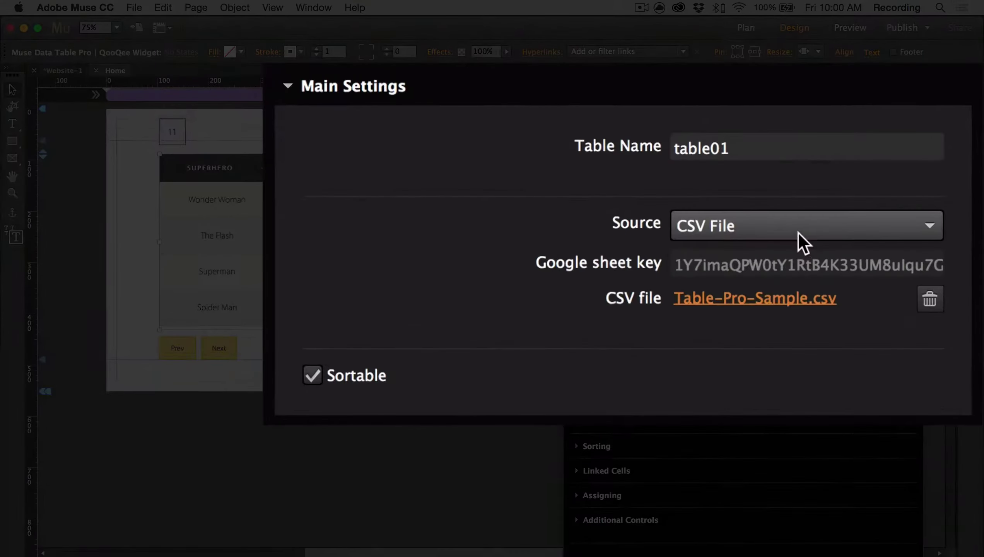
pyautogui.click(830, 236)
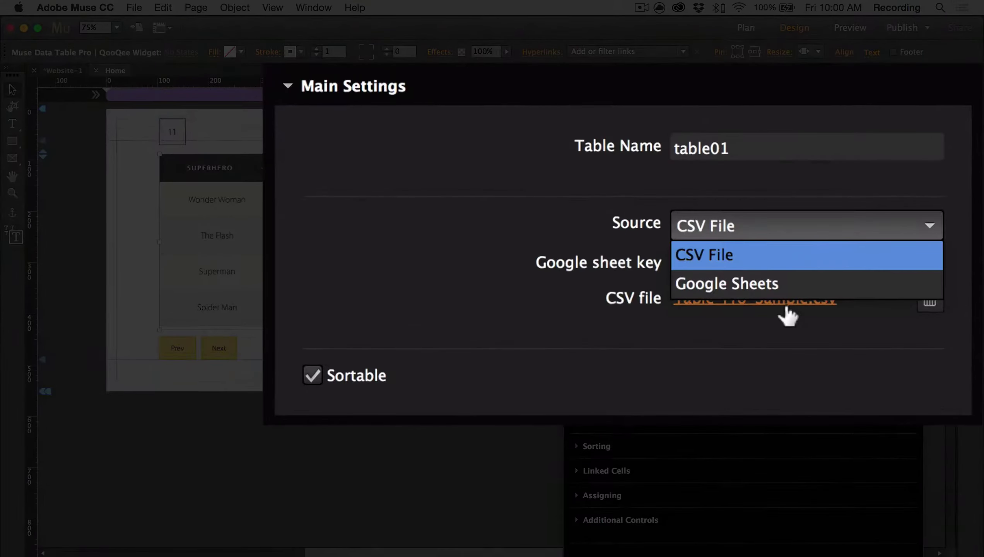
pyautogui.click(875, 271)
# Replace the widget's Google sheet key with the copied key and remove the attached Table-Pro-Sample.csv file
pyautogui.click(865, 265)
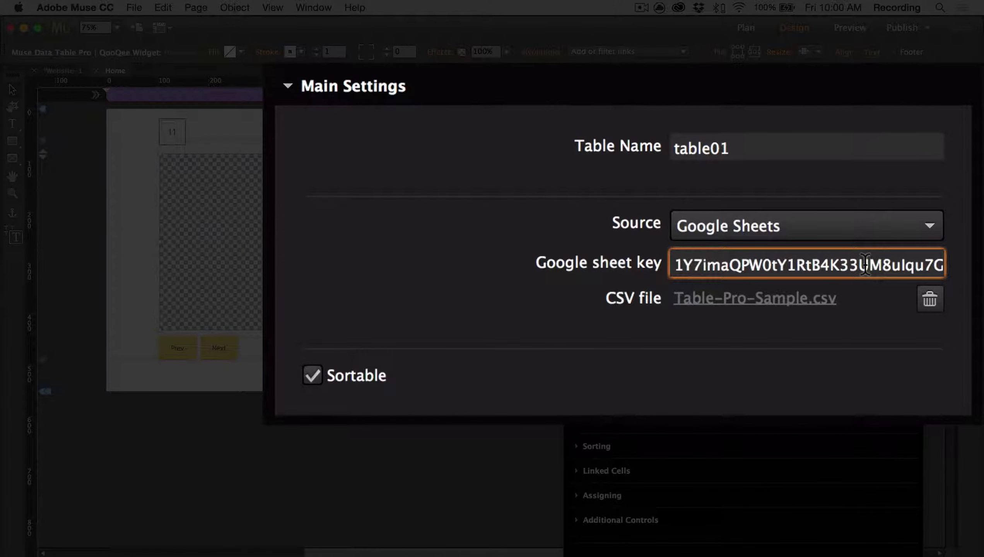
pyautogui.press('super+a')
pyautogui.press('BackSpace')
pyautogui.press('super+v')
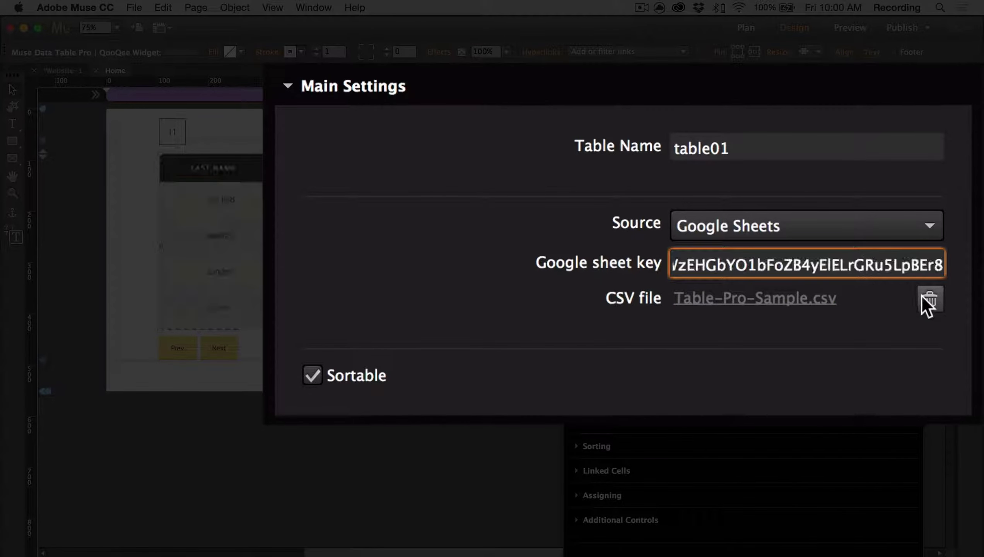
pyautogui.click(928, 298)
pyautogui.click(359, 463)
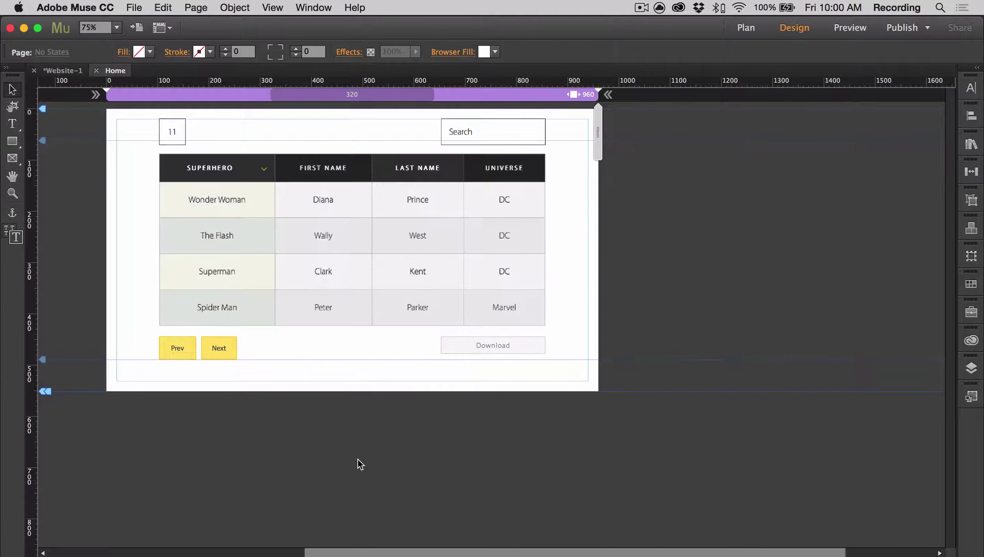
# Preview the page in the browser and limit the table to 3 entries
pyautogui.press('super+shift+e')
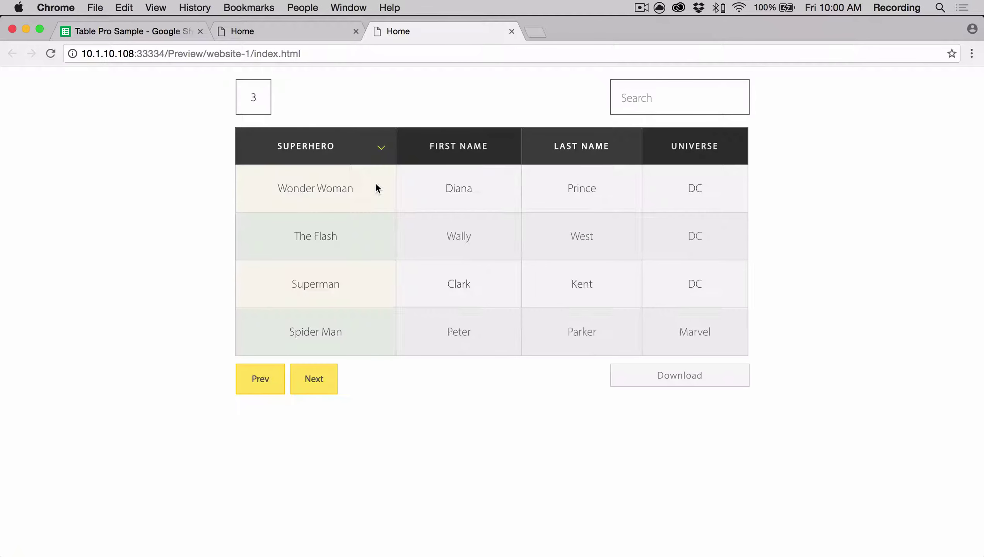
pyautogui.click(265, 112)
pyautogui.click(264, 110)
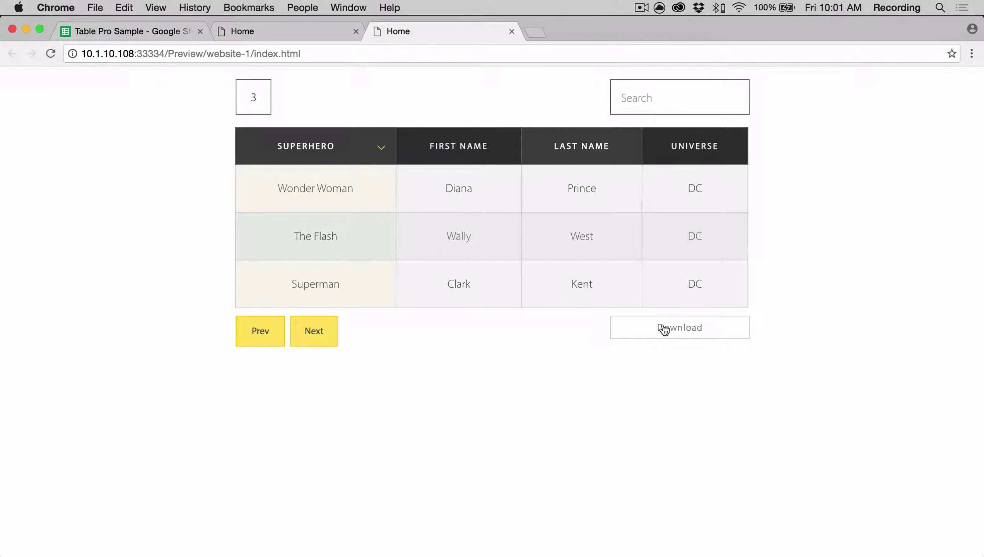
# Switch back to Adobe Muse and set the search bar's font to Myriad Pro Regular
pyautogui.press('super+Tab')
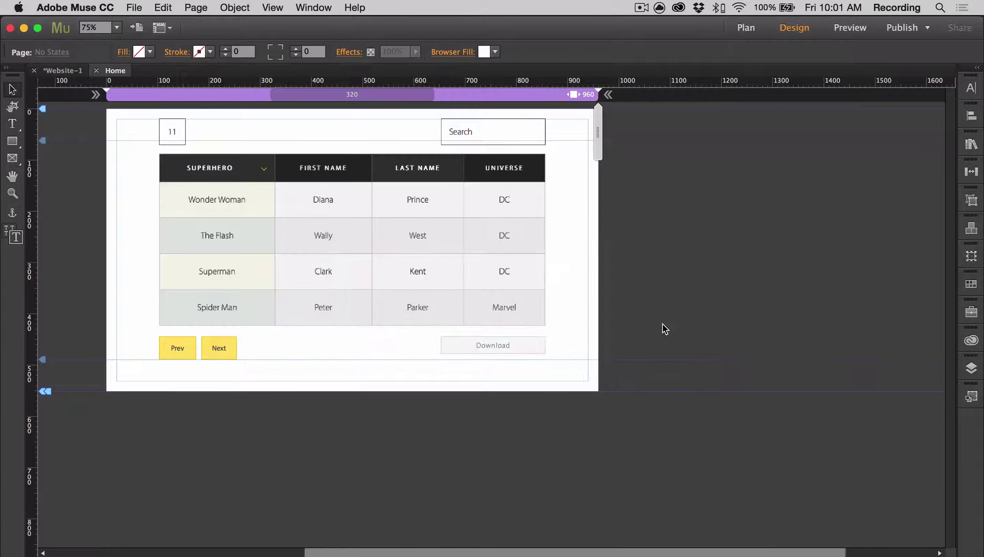
pyautogui.click(531, 127)
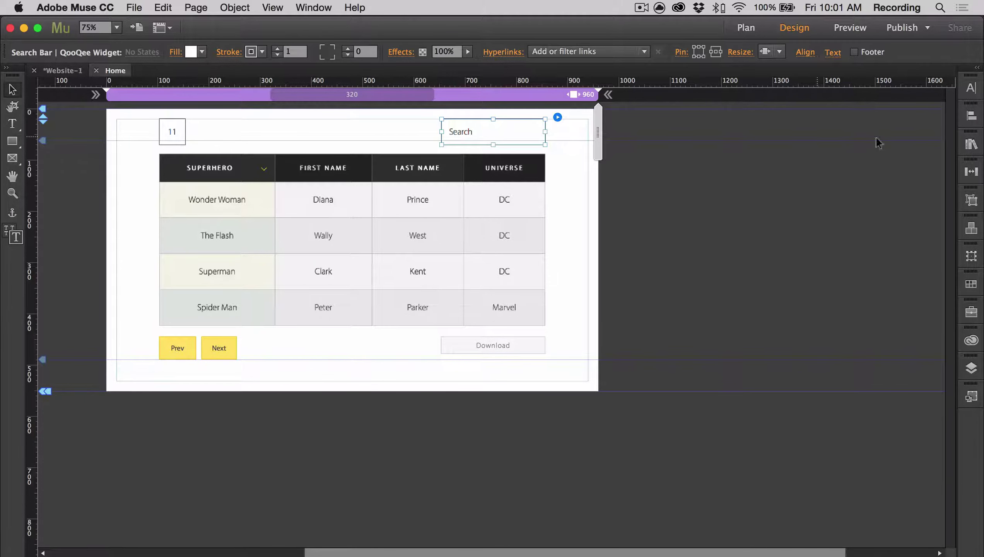
pyautogui.click(973, 94)
pyautogui.click(900, 99)
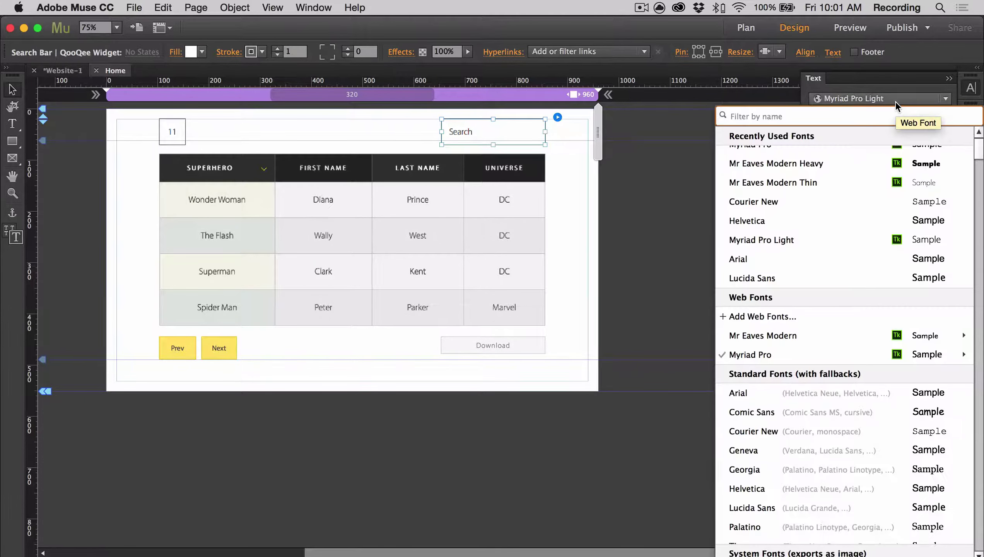
pyautogui.moveTo(768, 354)
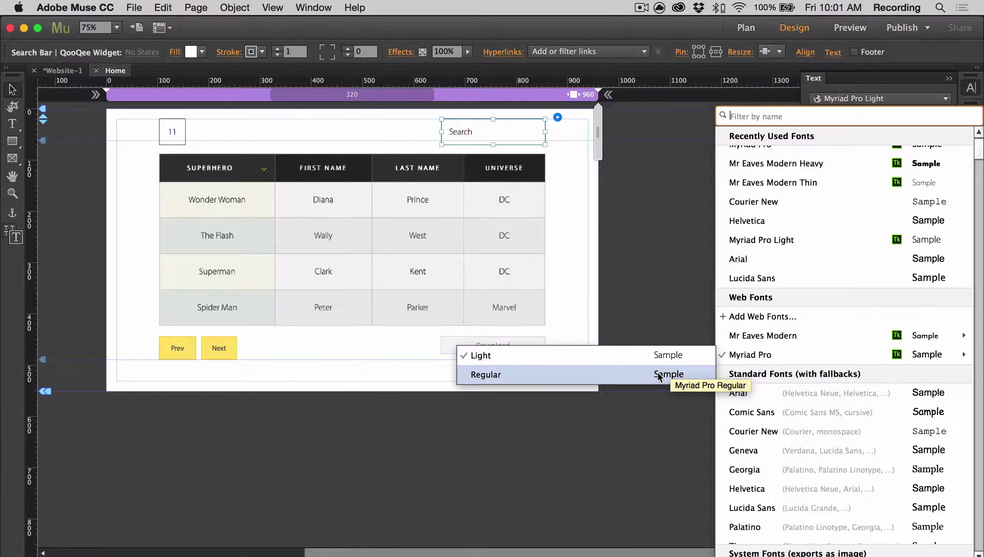
pyautogui.click(855, 74)
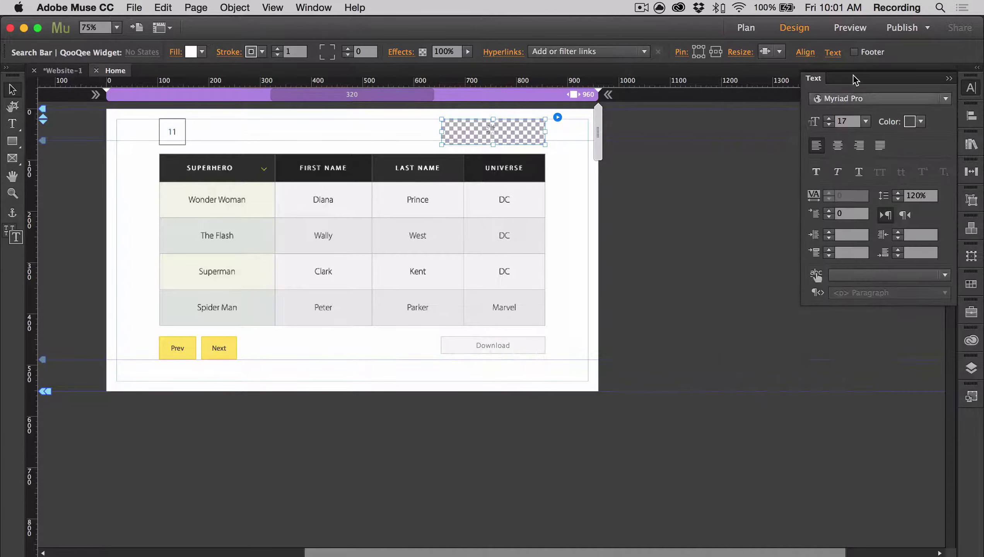
# Set the search bar's text size to 14 and its text color to black
pyautogui.click(862, 124)
pyautogui.click(877, 231)
pyautogui.click(921, 121)
pyautogui.click(896, 140)
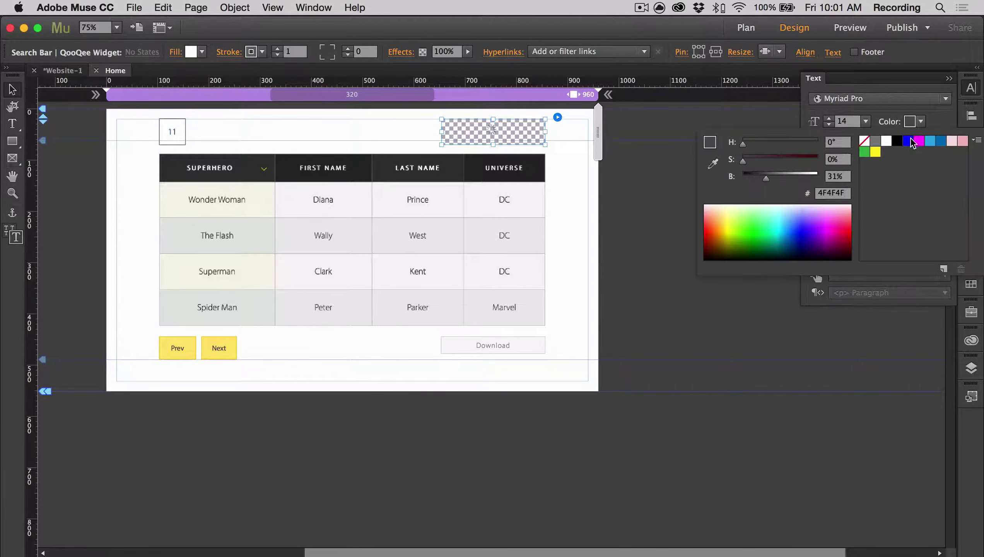
pyautogui.click(643, 127)
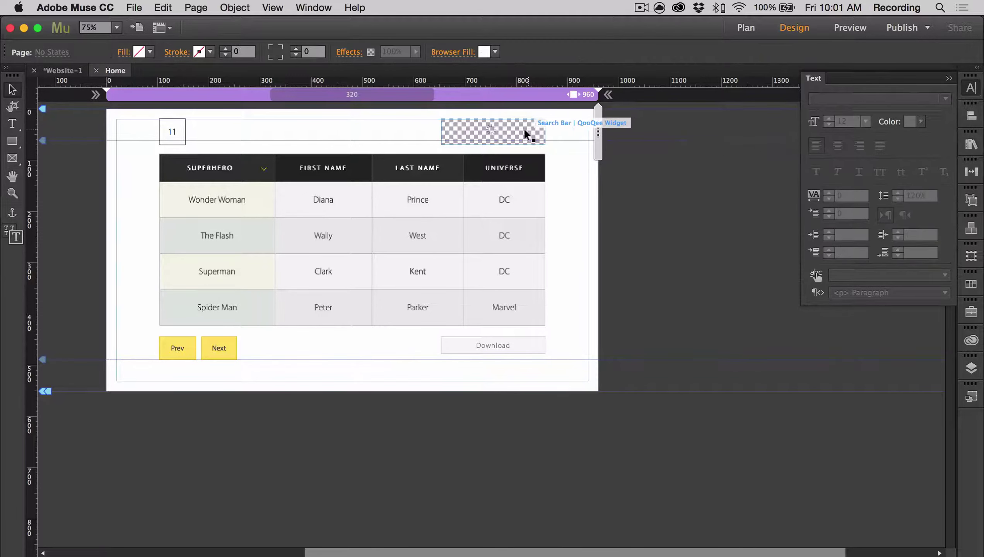
# Check the search bar's fill setting and the table name in its widget options
pyautogui.click(523, 128)
pyautogui.click(193, 54)
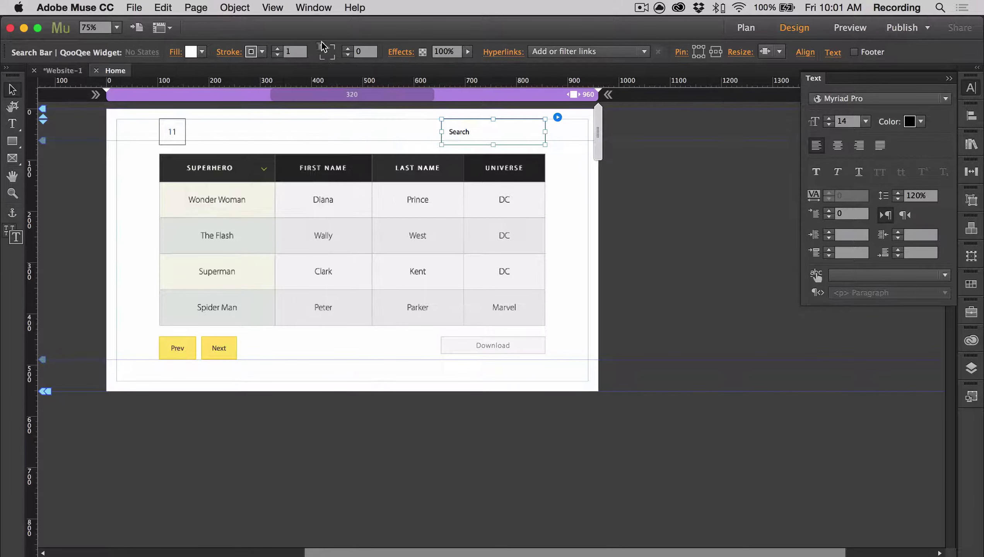
pyautogui.click(617, 142)
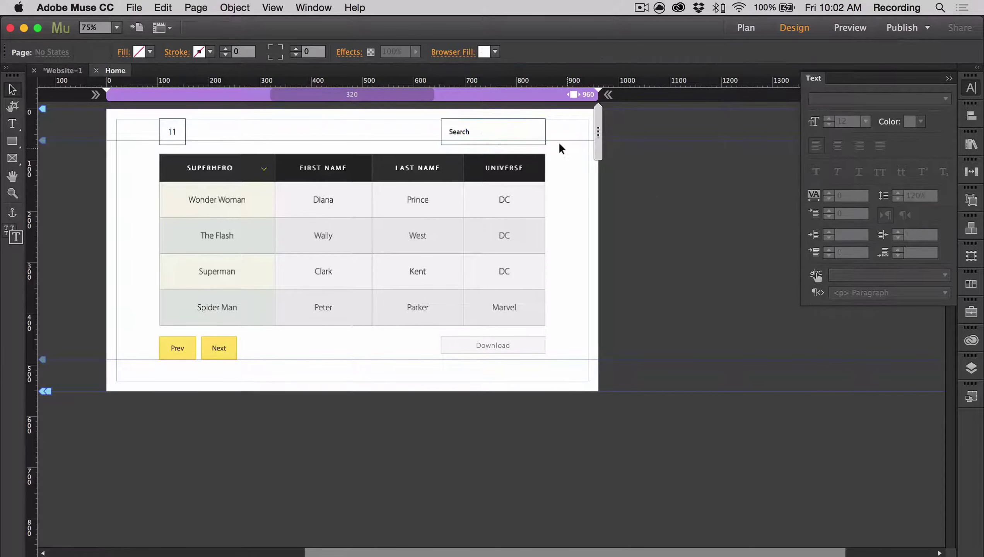
pyautogui.click(534, 132)
pyautogui.click(557, 117)
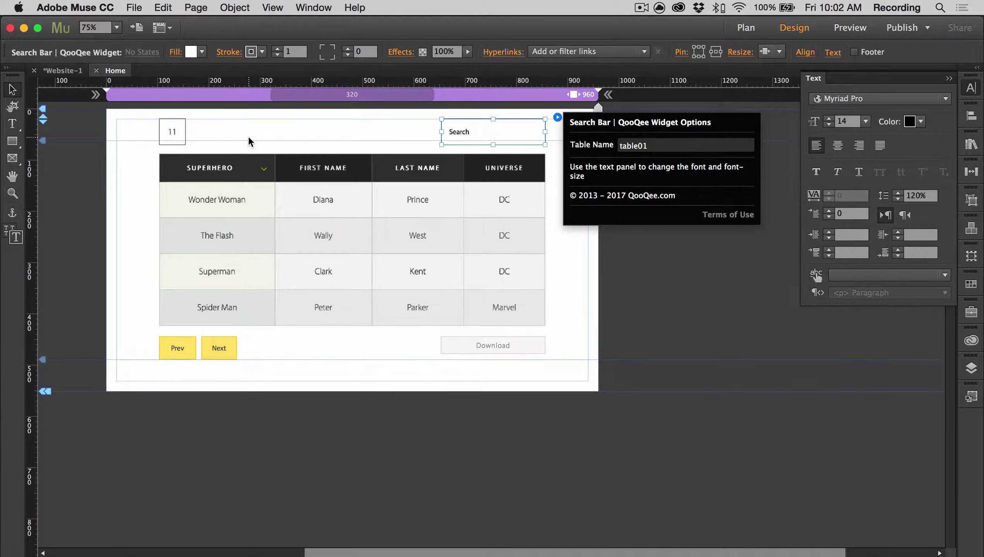
# Switch to the browser preview, search the table for "hgg" and examine the response to an unmatched entry
pyautogui.hotkey('ctrl', 'Up')
pyautogui.click(389, 308)
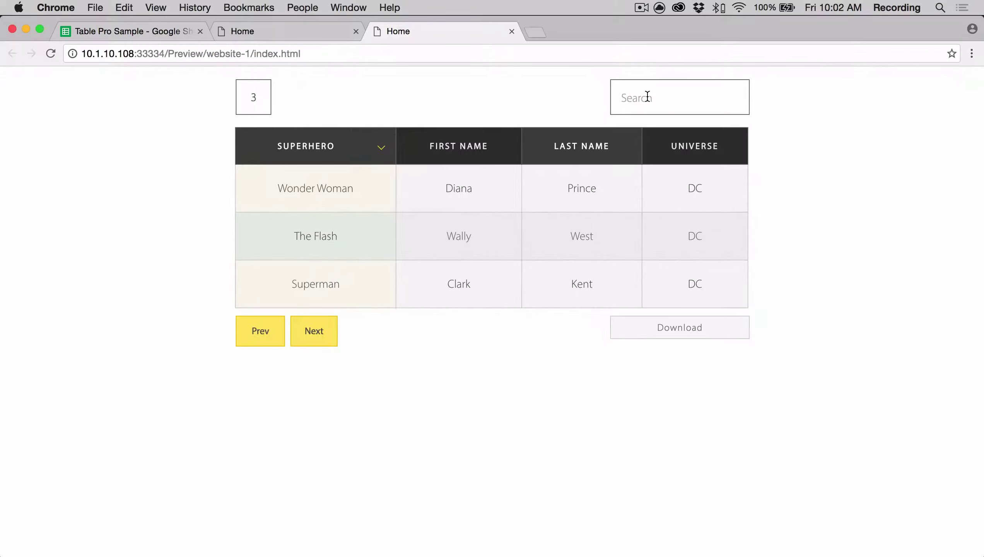
pyautogui.write('hgg')
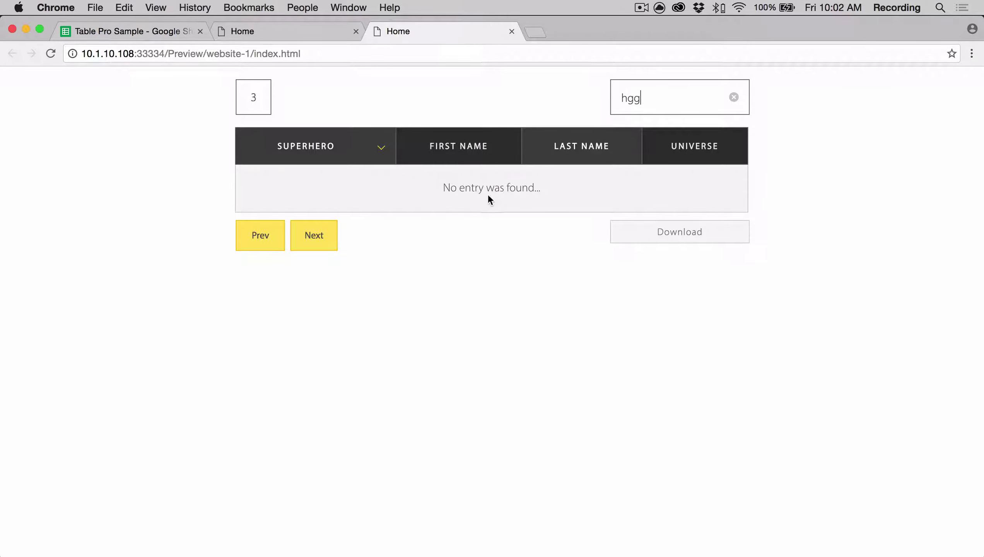
pyautogui.tripleClick(461, 189)
pyautogui.click(560, 194)
# Switch back to Adobe Muse and set the table widget's message for no search result to "No entry!"
pyautogui.hotkey('ctrl', 'Up')
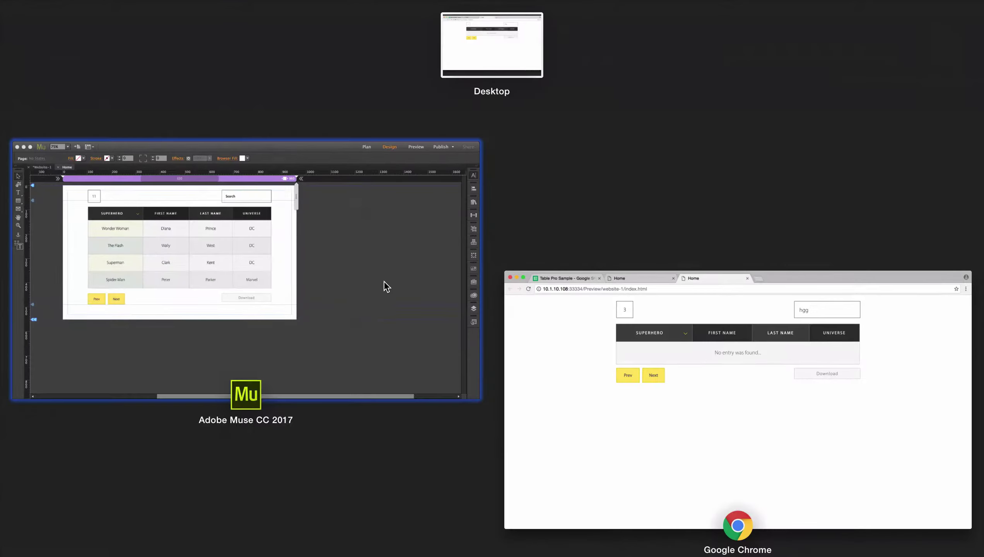
pyautogui.click(382, 281)
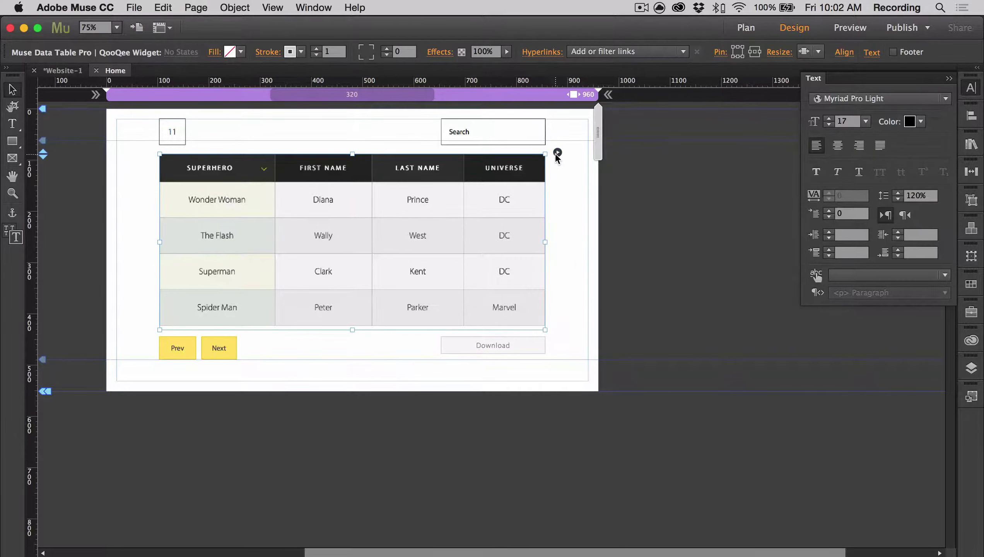
pyautogui.click(557, 153)
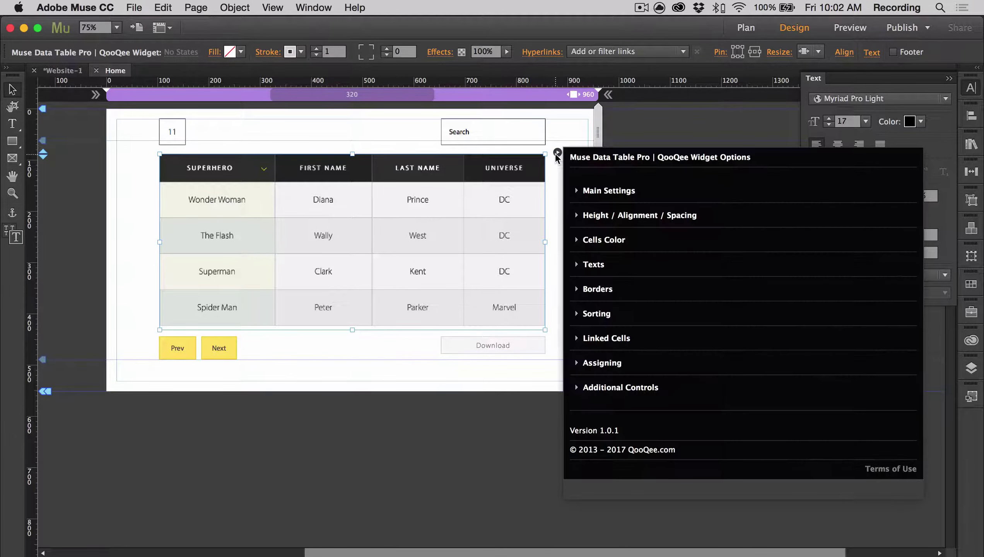
pyautogui.click(613, 386)
pyautogui.click(828, 362)
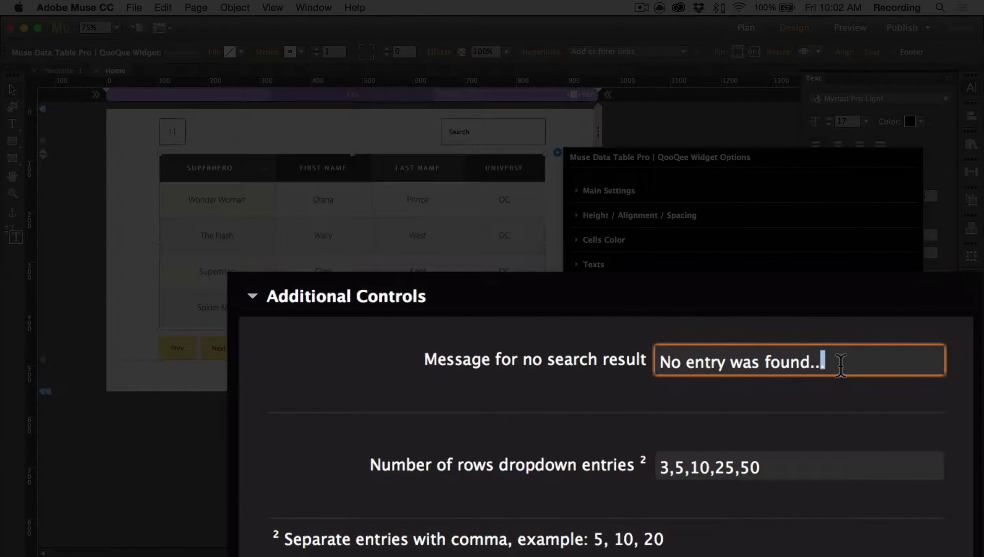
pyautogui.moveTo(832, 361); pyautogui.dragTo(629, 347)
pyautogui.write('No entry!')
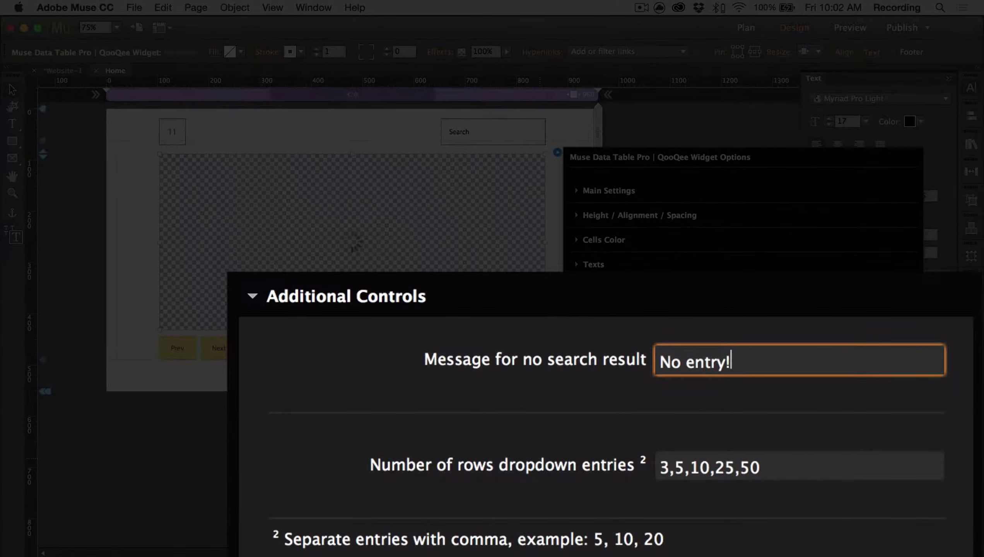
pyautogui.click(539, 457)
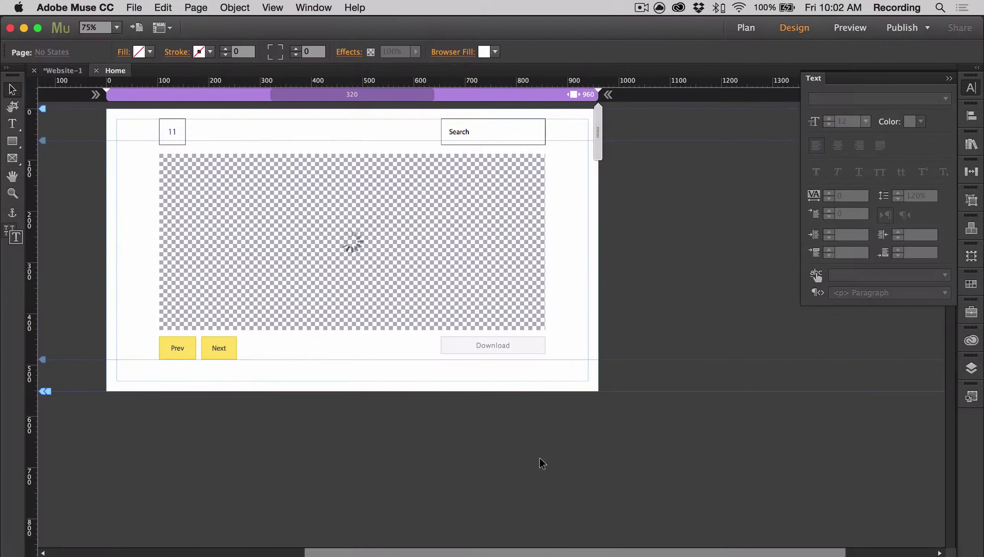
# Switch to the browser preview and clear the search text above the table
pyautogui.hotkey('ctrl', 'Up')
pyautogui.click(439, 345)
pyautogui.doubleClick(627, 98)
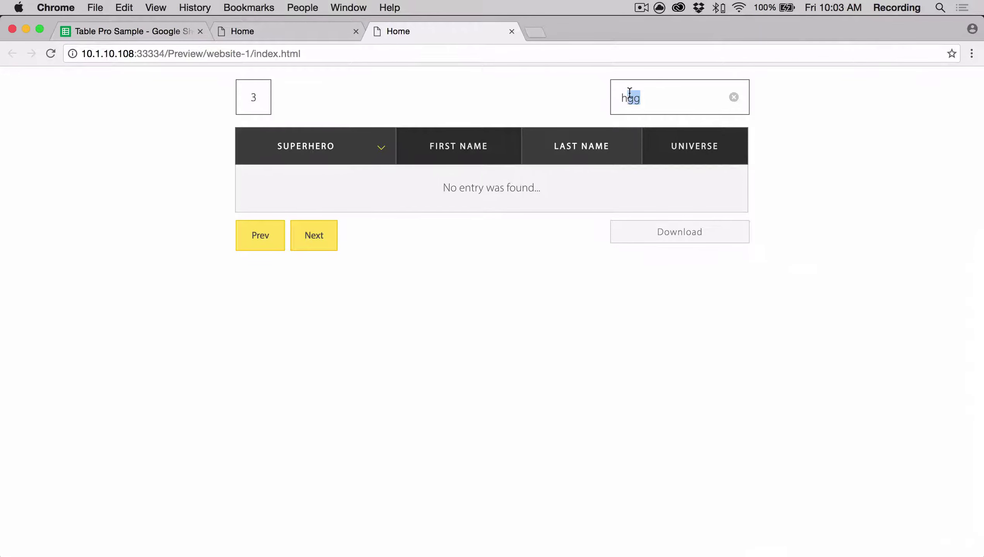
pyautogui.press('BackSpace')
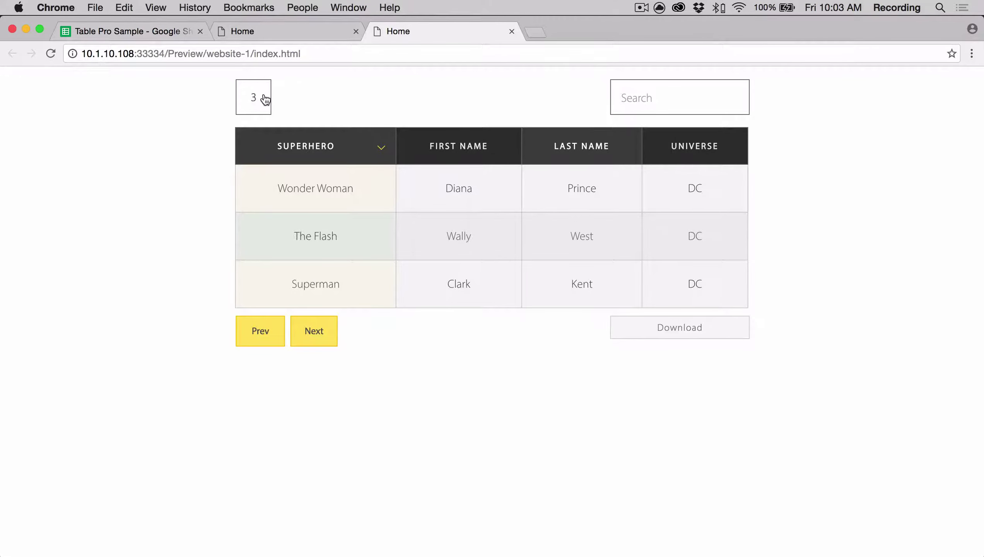
# Test the rows-per-page selector with 5, 10, 25 and 50 rows, ending on 5
pyautogui.click(265, 99)
pyautogui.click(255, 133)
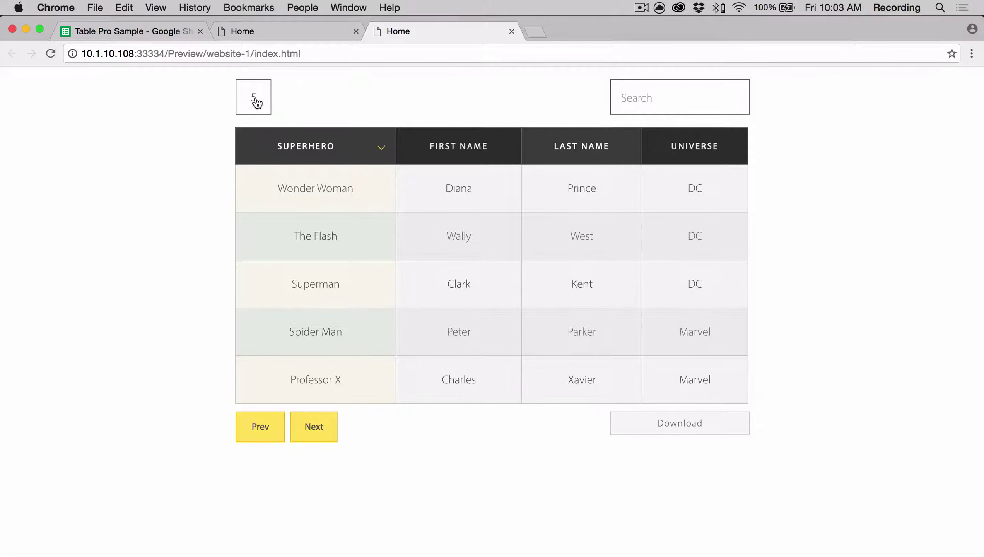
pyautogui.click(256, 102)
pyautogui.click(253, 168)
pyautogui.click(258, 100)
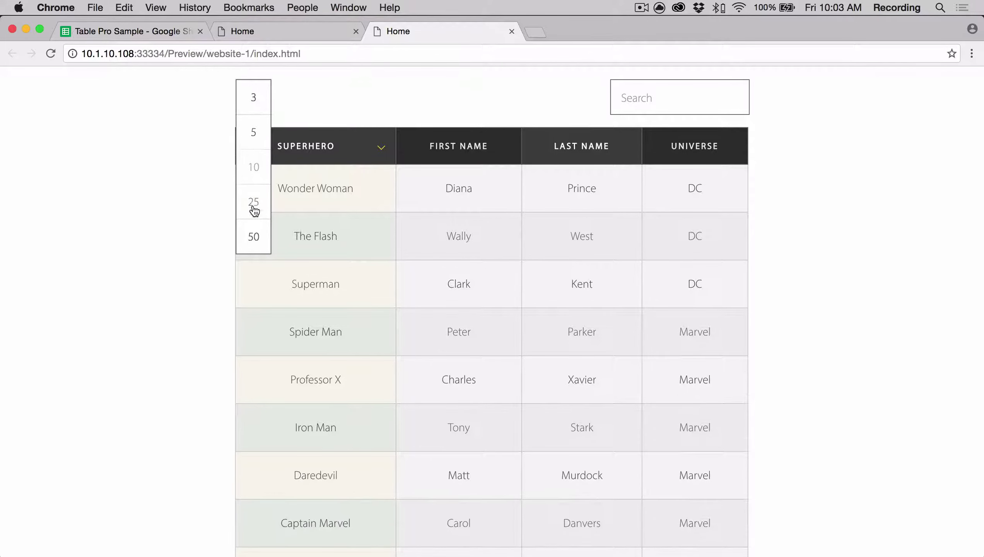
pyautogui.click(254, 209)
pyautogui.click(260, 102)
pyautogui.click(256, 238)
pyautogui.click(256, 101)
pyautogui.click(258, 121)
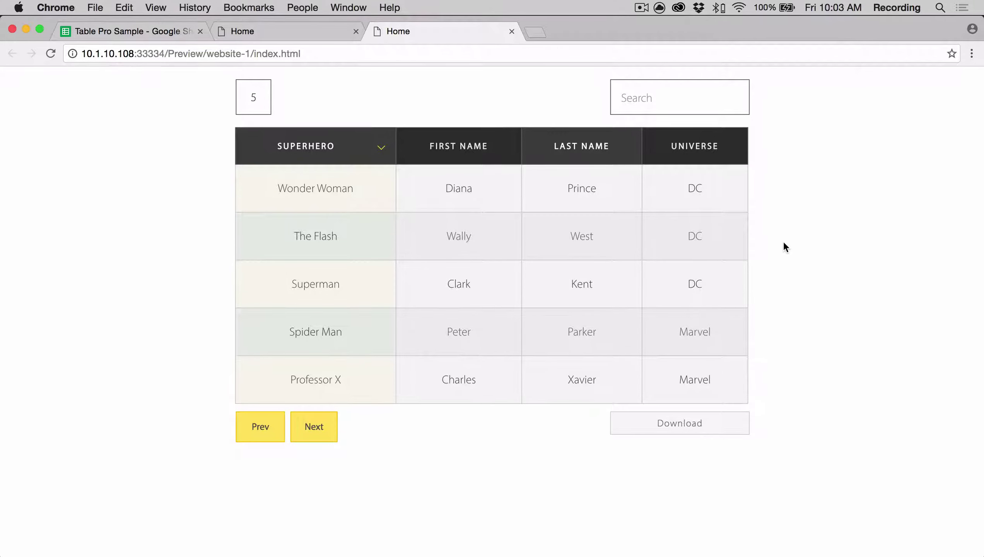
# Return to Adobe Muse and check the number of rows dropdown entries in the table widget's additional controls
pyautogui.hotkey('ctrl', 'Up')
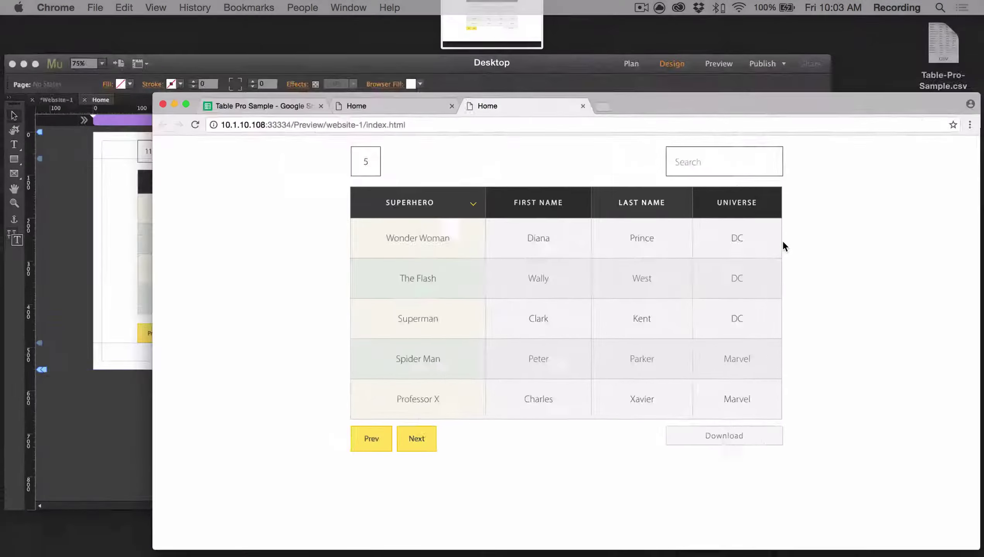
pyautogui.click(326, 248)
pyautogui.click(506, 242)
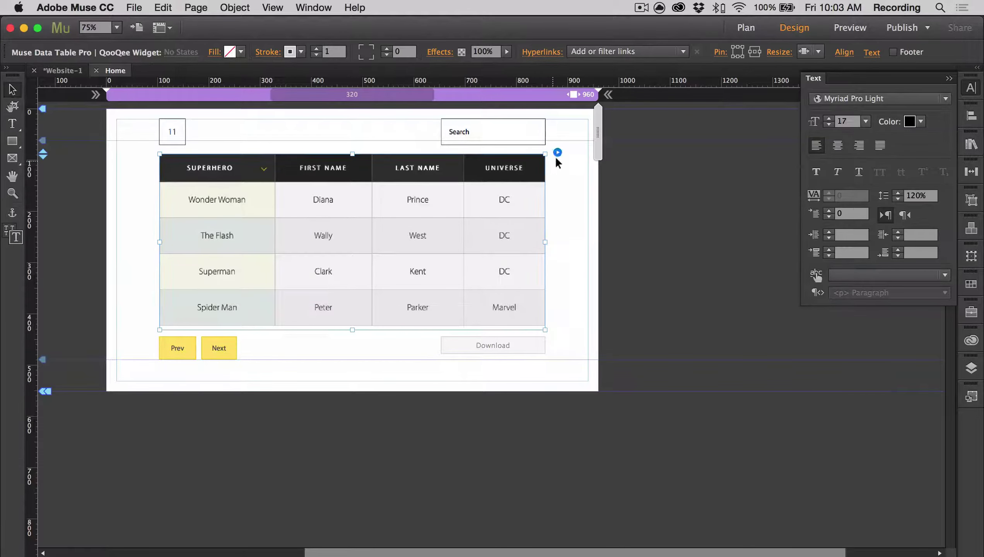
pyautogui.click(558, 152)
pyautogui.click(603, 388)
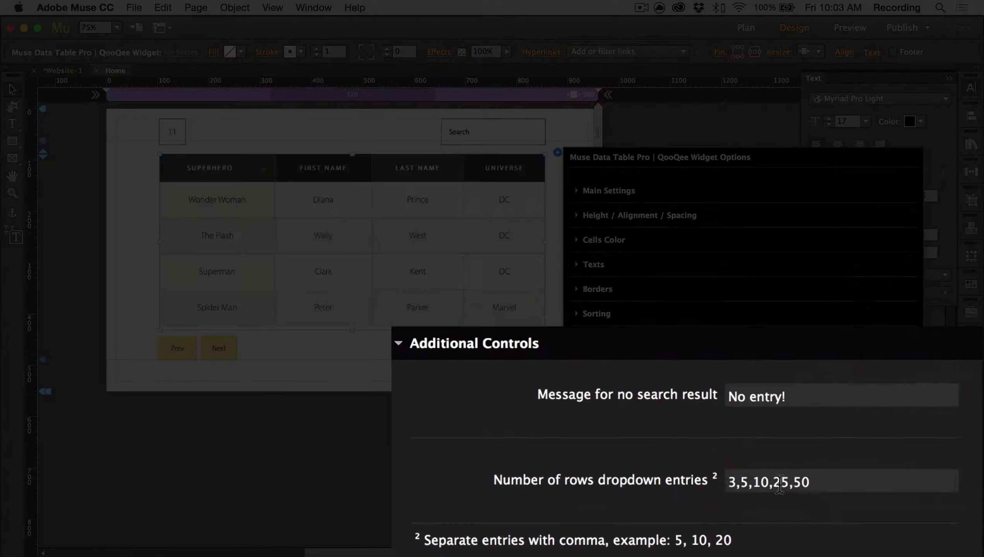
pyautogui.click(737, 483)
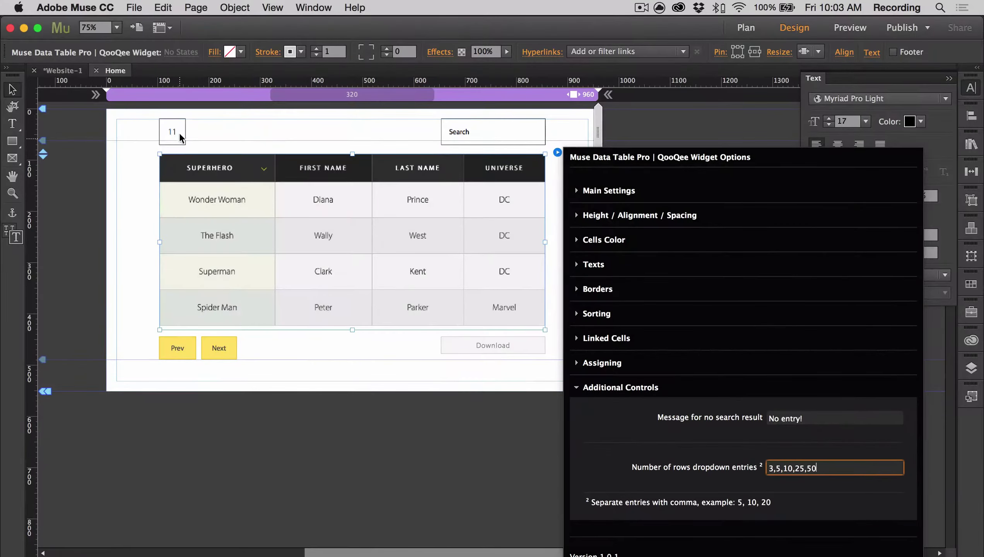
# Set the Rows Number widget's font to Myriad Pro and its text color to black
pyautogui.click(179, 131)
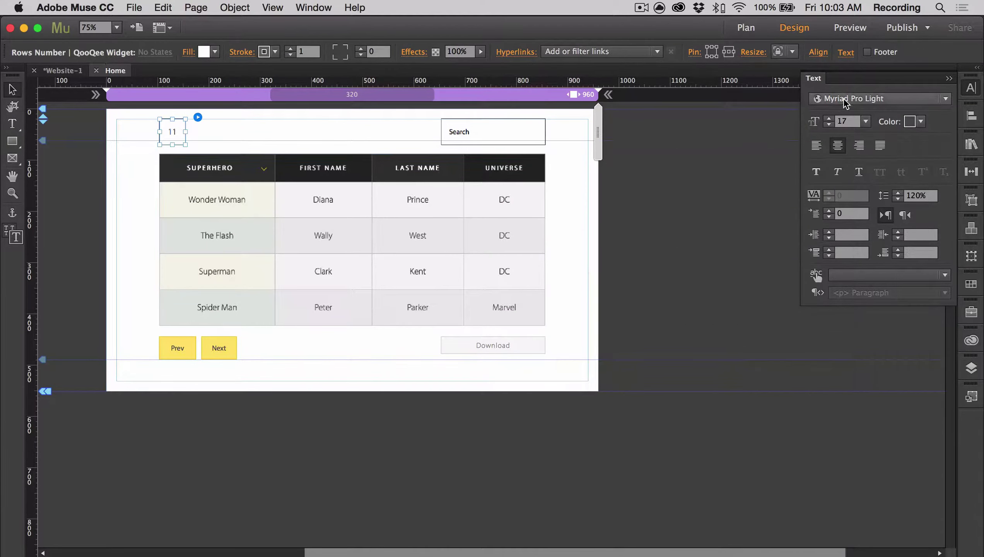
pyautogui.click(877, 99)
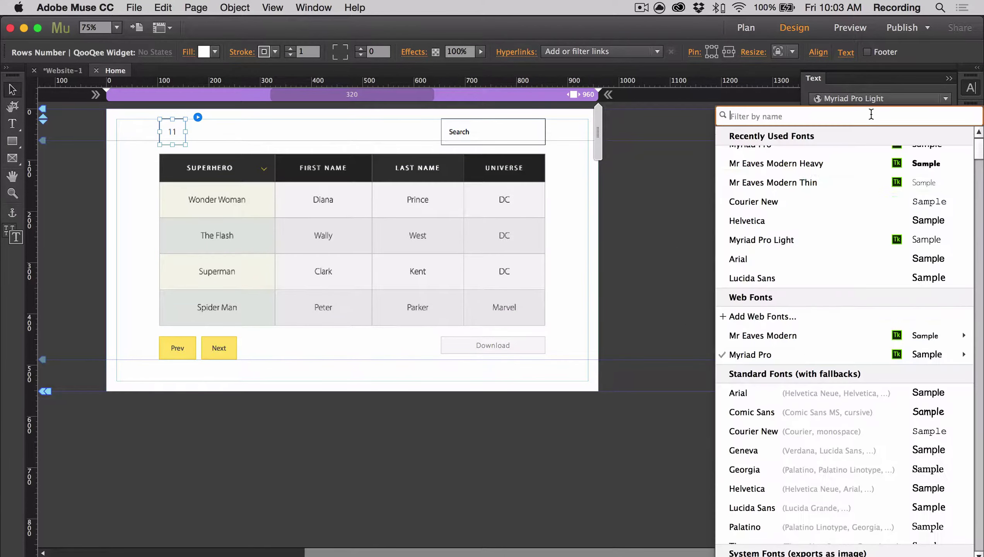
pyautogui.click(892, 86)
pyautogui.click(920, 121)
pyautogui.click(919, 139)
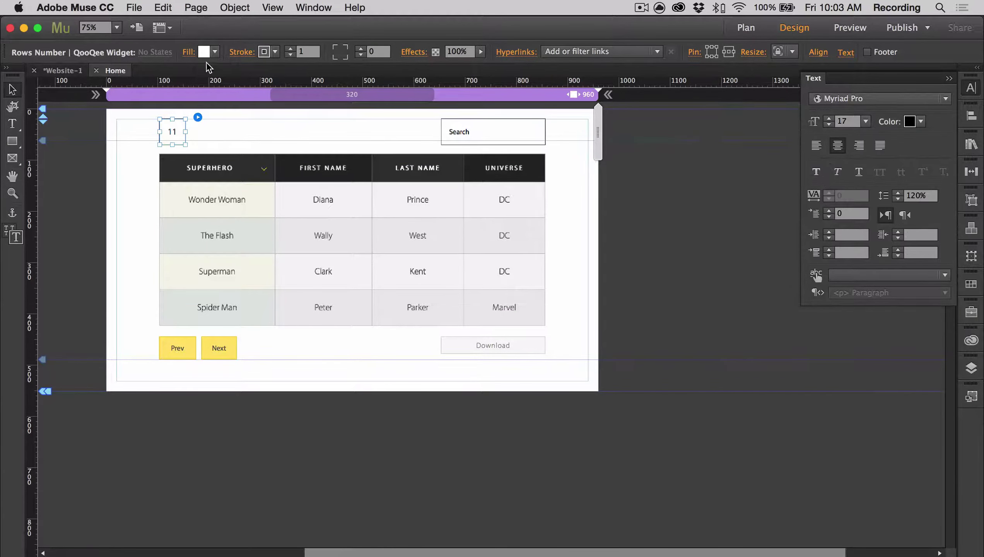
# Give the Rows Number widget a black stroke with a weight of 2
pyautogui.click(214, 51)
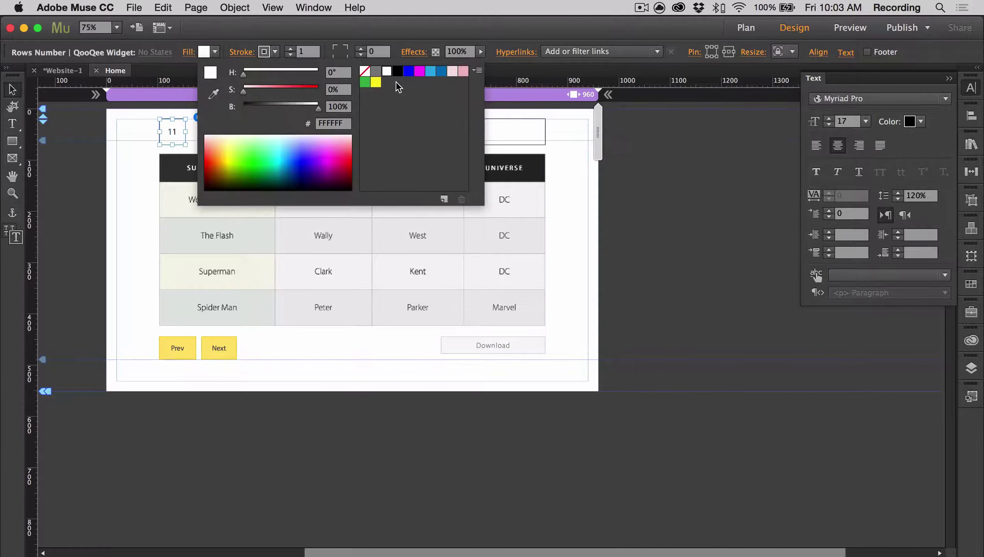
pyautogui.click(275, 51)
pyautogui.click(275, 51)
pyautogui.click(457, 71)
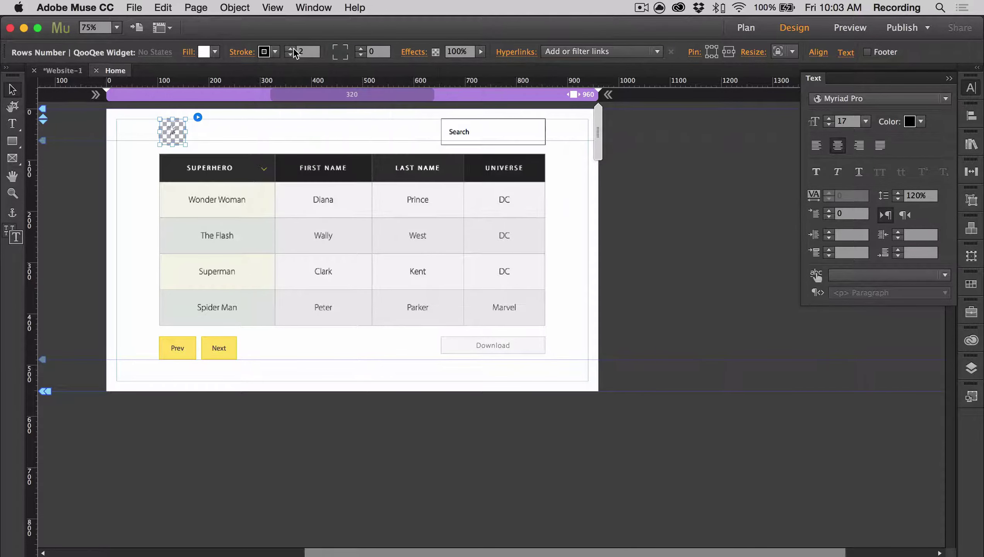
pyautogui.click(468, 132)
pyautogui.click(392, 126)
# Check the data table's resize option and try narrowing the table from its side edge
pyautogui.click(381, 242)
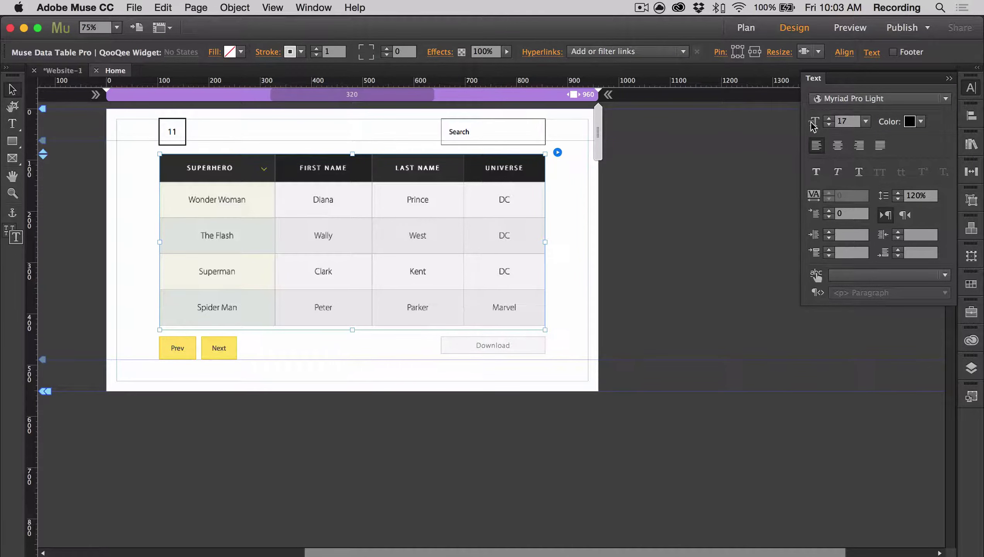
pyautogui.click(813, 51)
pyautogui.click(635, 234)
pyautogui.moveTo(545, 242)
pyautogui.mouseDown()
pyautogui.moveTo(570, 243)
pyautogui.moveTo(220, 254)
pyautogui.moveTo(257, 266)
pyautogui.mouseUp()
pyautogui.click(561, 245)
# Lengthen the page by lowering its bottom guide, moving the Prev, Next and Download buttons further below the table
pyautogui.press('super+minus')
pyautogui.moveTo(43, 275); pyautogui.dragTo(45, 358)
pyautogui.click(96, 263)
pyautogui.press('super+equal')
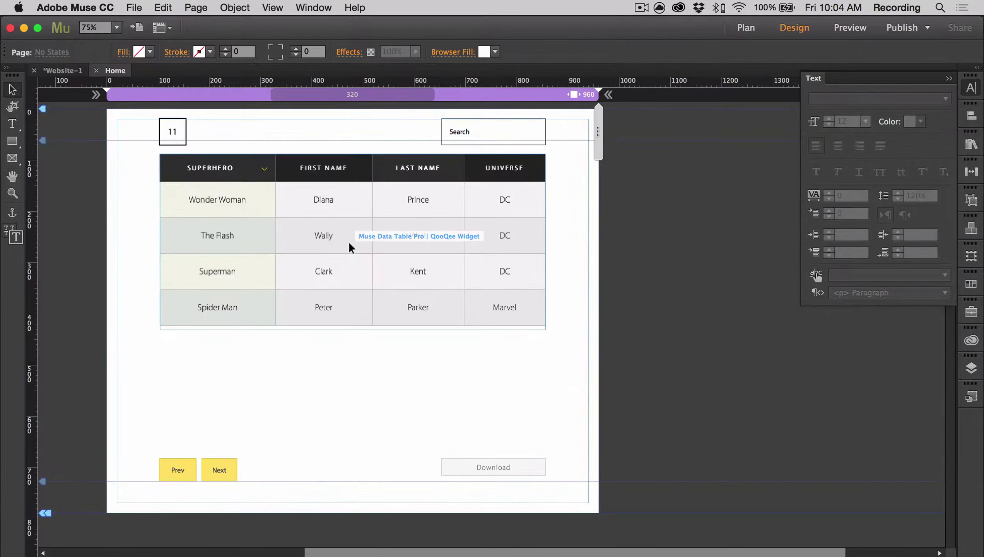
# Stretch the data table's lower edge downward to make room for a fifth body row
pyautogui.click(348, 241)
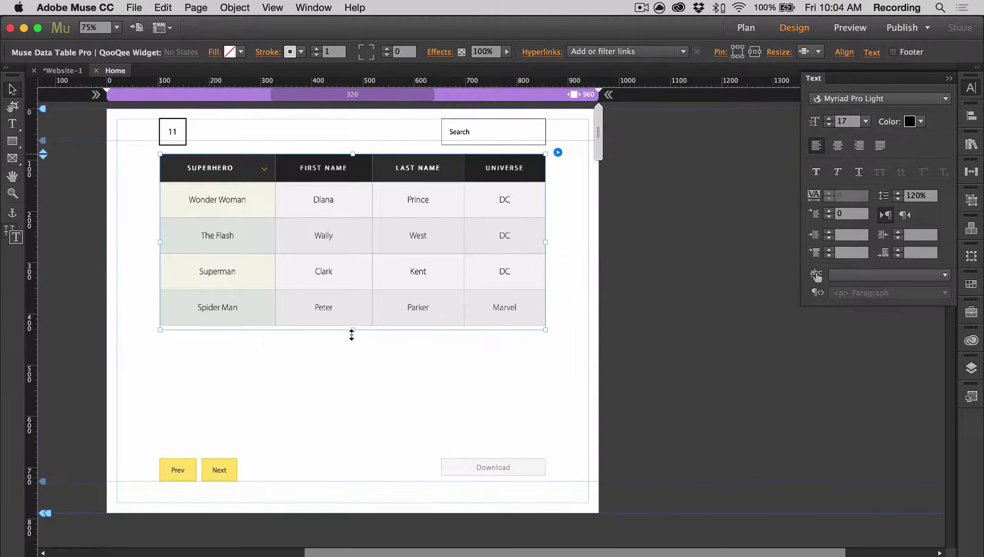
pyautogui.moveTo(351, 334); pyautogui.dragTo(351, 389)
pyautogui.click(656, 382)
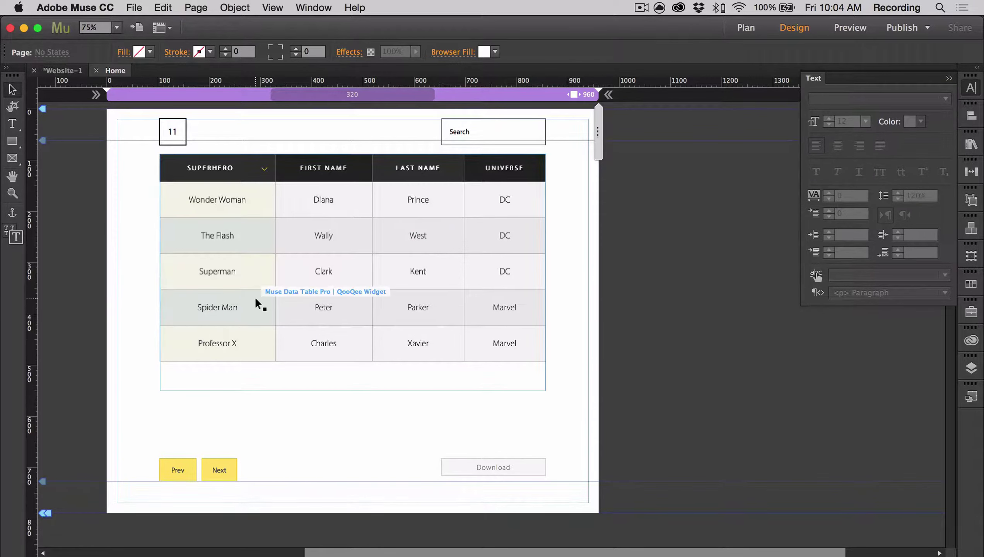
pyautogui.moveTo(259, 316); pyautogui.dragTo(238, 314)
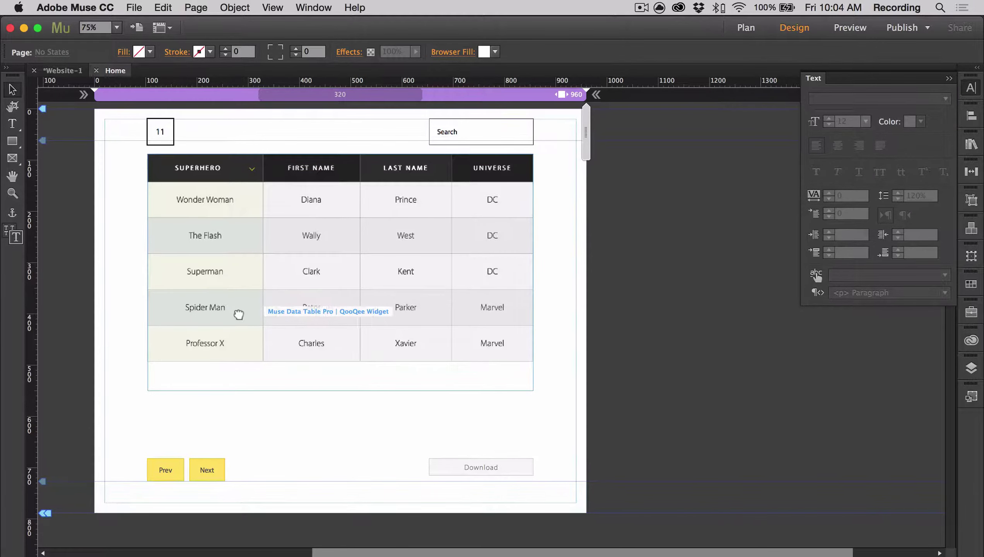
# Set the table widget's header text alignment to Left
pyautogui.click(545, 152)
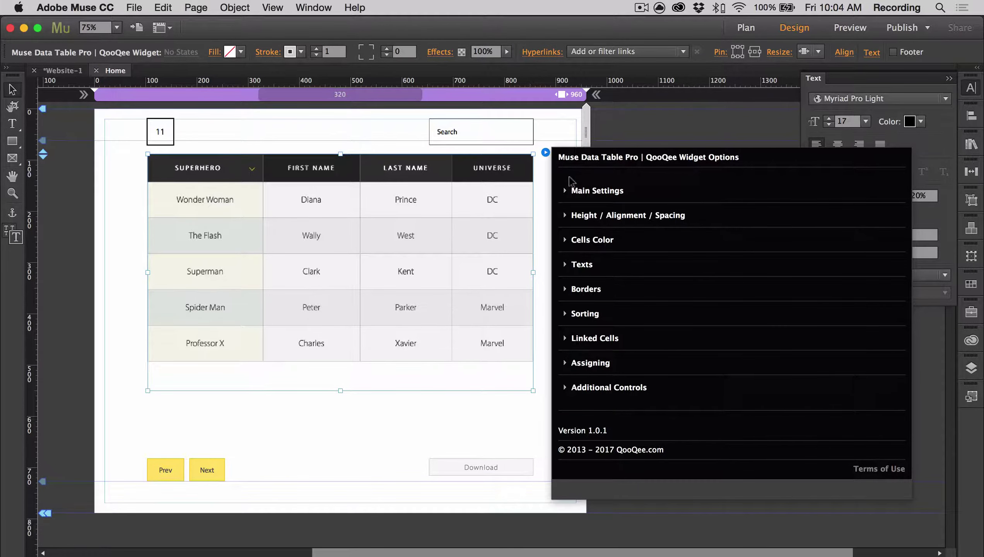
pyautogui.click(576, 215)
pyautogui.click(786, 221)
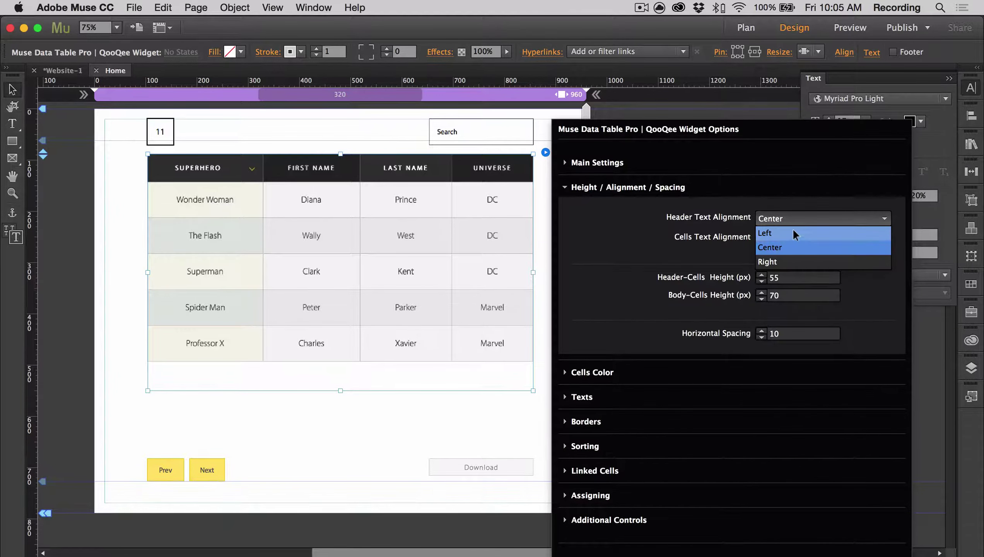
pyautogui.click(792, 233)
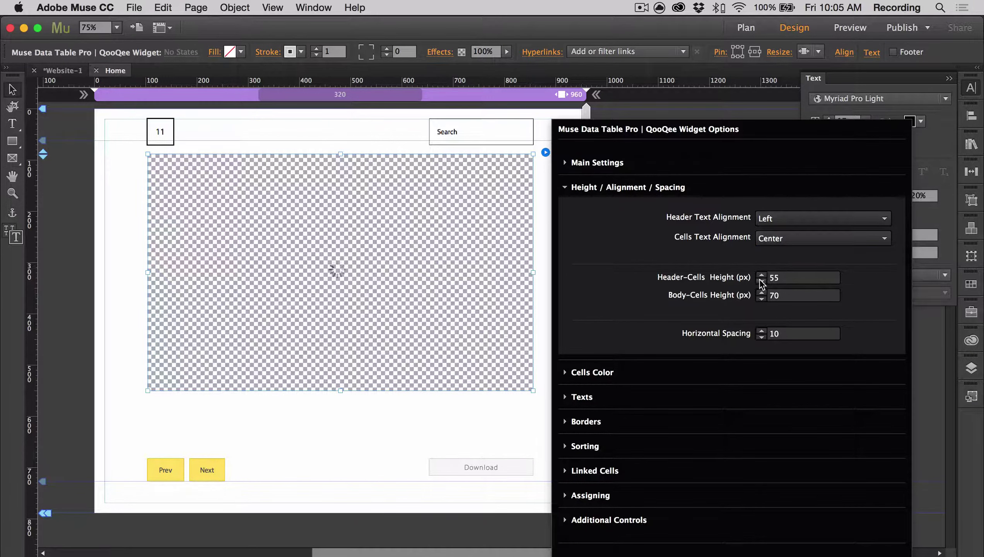
# Set the table's body-cells height to 100 px and its header-cells height to 75 px
pyautogui.click(773, 295)
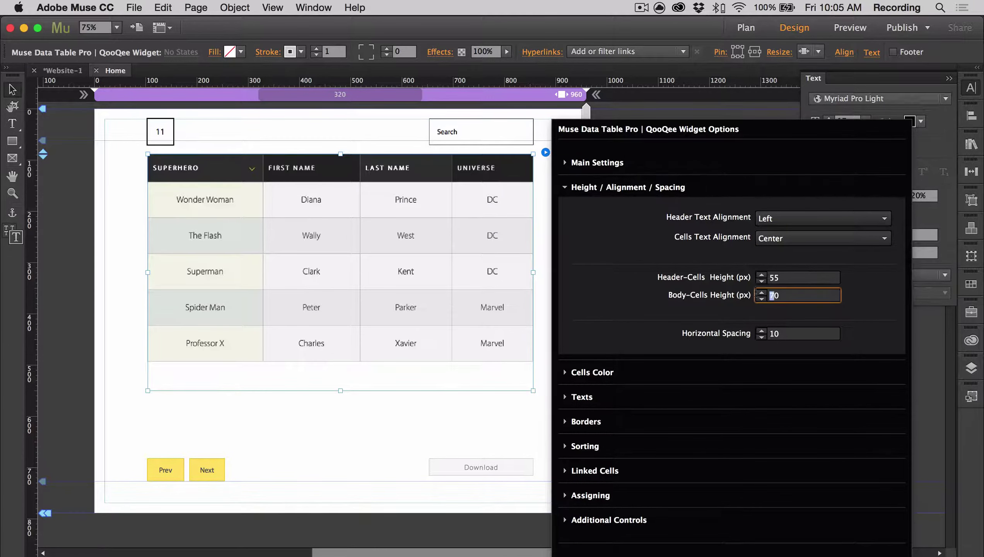
pyautogui.write('100')
pyautogui.hotkey('shift', 'Tab')
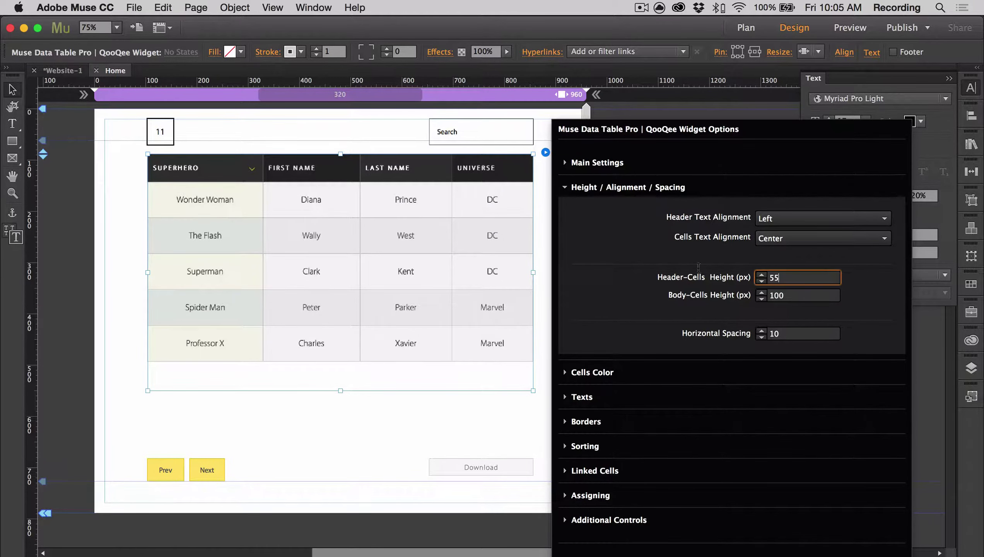
pyautogui.write('75')
pyautogui.press('Tab')
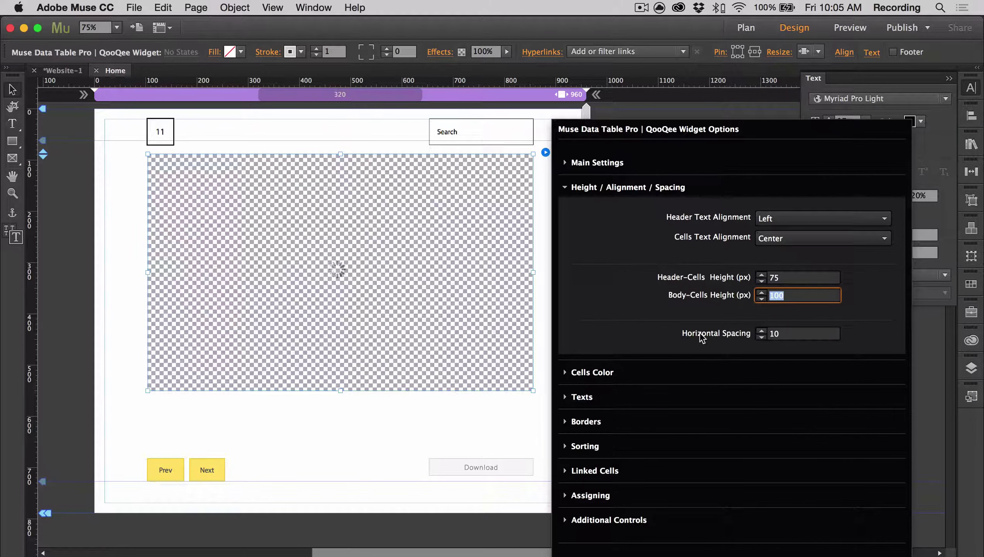
pyautogui.click(611, 188)
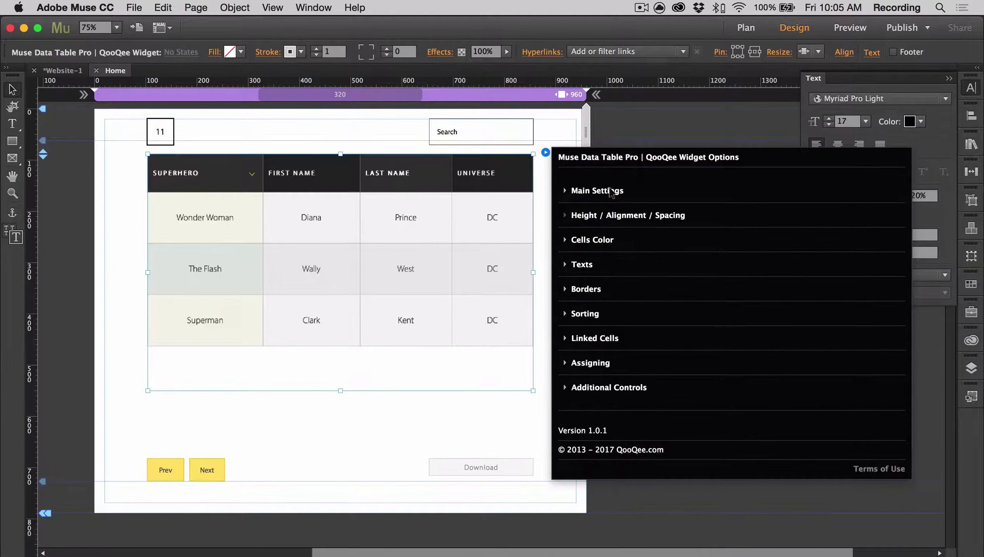
# Color the table's odd header cells light blue and its even header cells dark blue
pyautogui.click(601, 238)
pyautogui.click(771, 269)
pyautogui.click(774, 324)
pyautogui.click(772, 287)
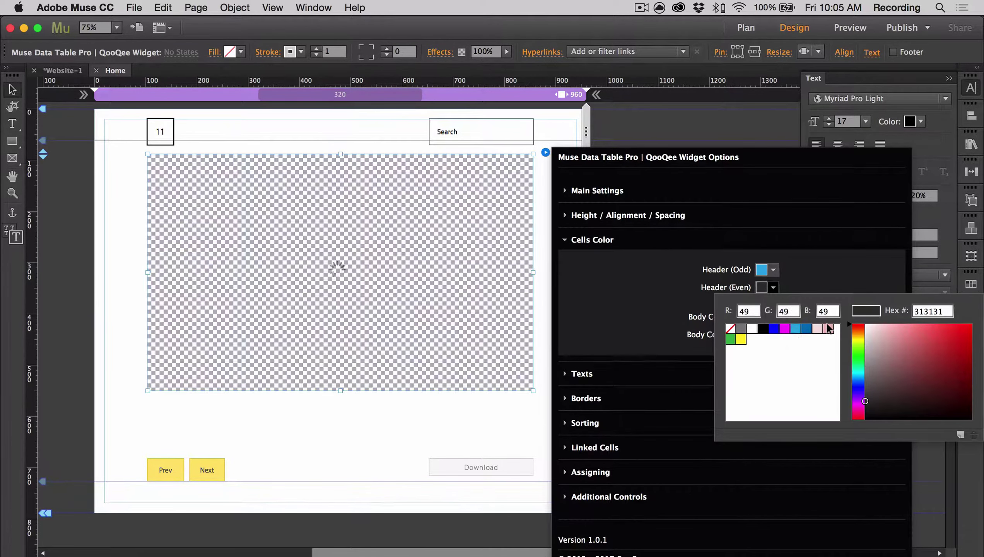
pyautogui.click(806, 334)
# Color the table's odd body cells light pink and its even body cells darker pink
pyautogui.click(773, 317)
pyautogui.click(818, 380)
pyautogui.click(773, 334)
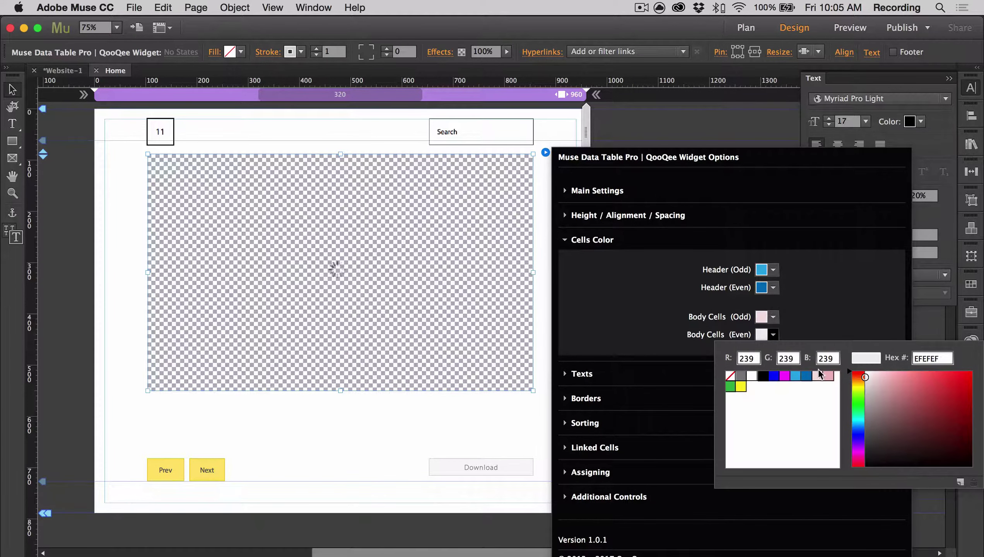
pyautogui.click(819, 398)
pyautogui.click(603, 239)
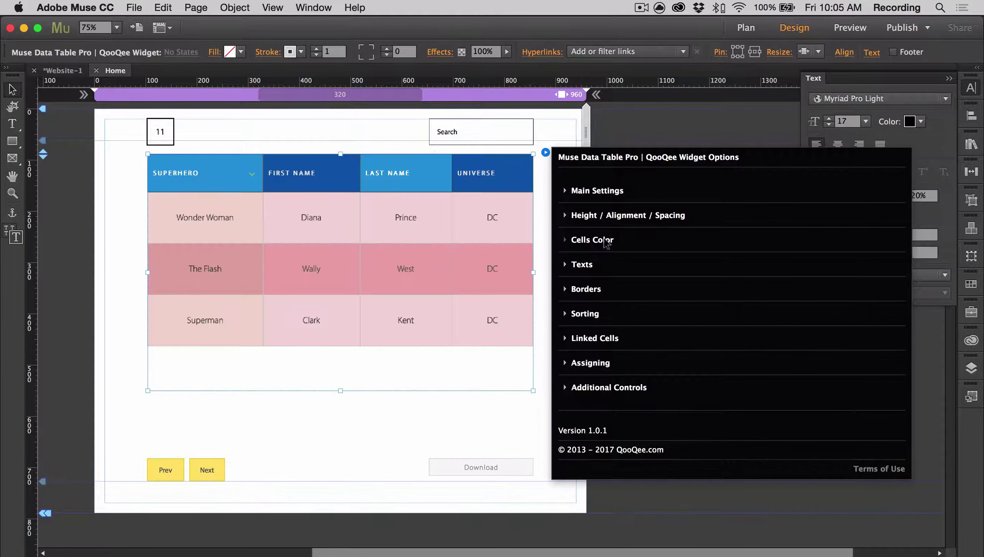
# Set the table widget's font to Myriad Pro Regular at size 16
pyautogui.click(591, 265)
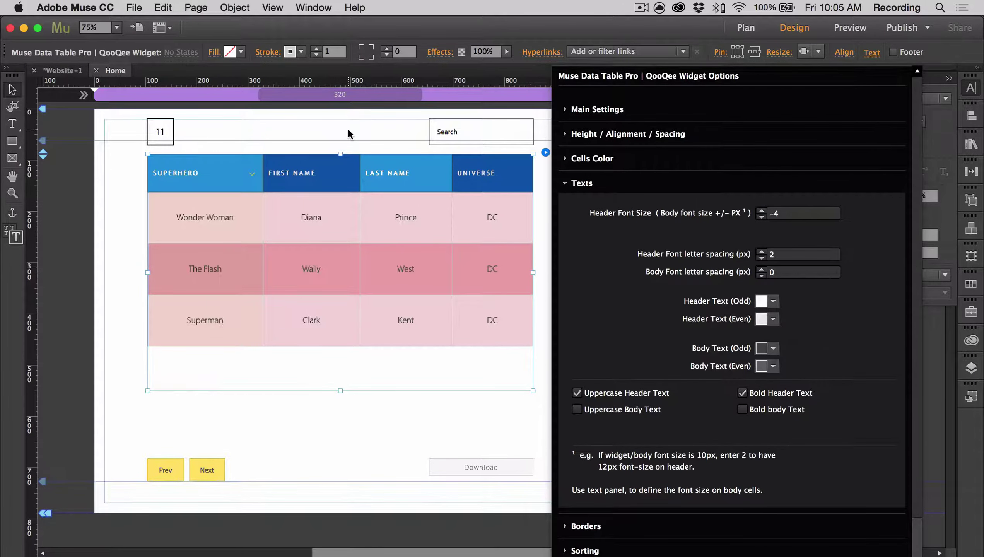
pyautogui.click(509, 250)
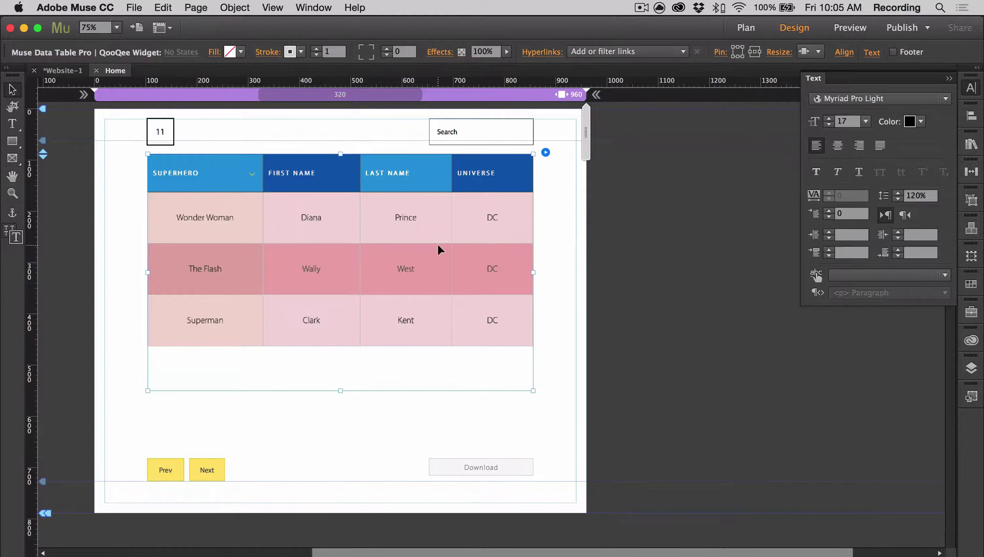
pyautogui.click(862, 99)
pyautogui.moveTo(752, 354)
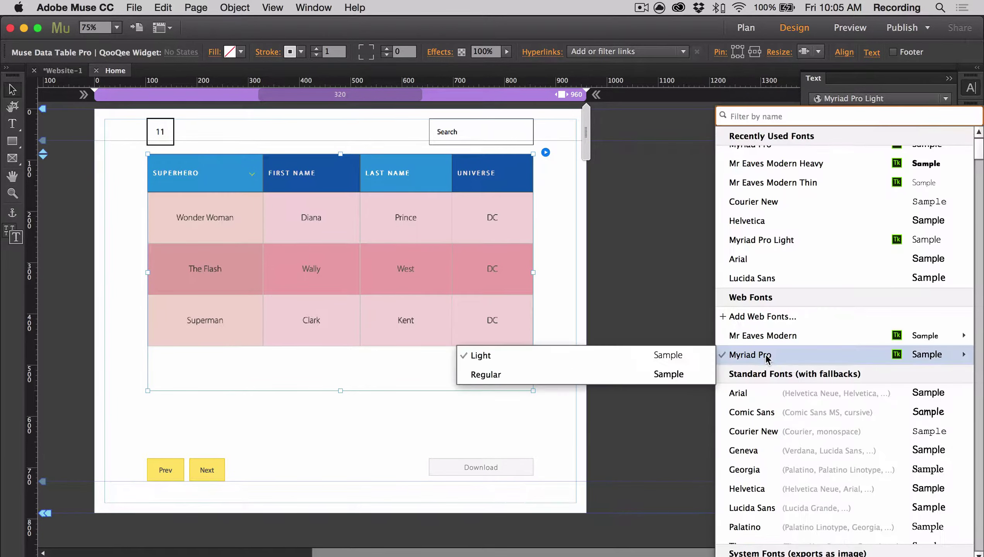
pyautogui.click(668, 374)
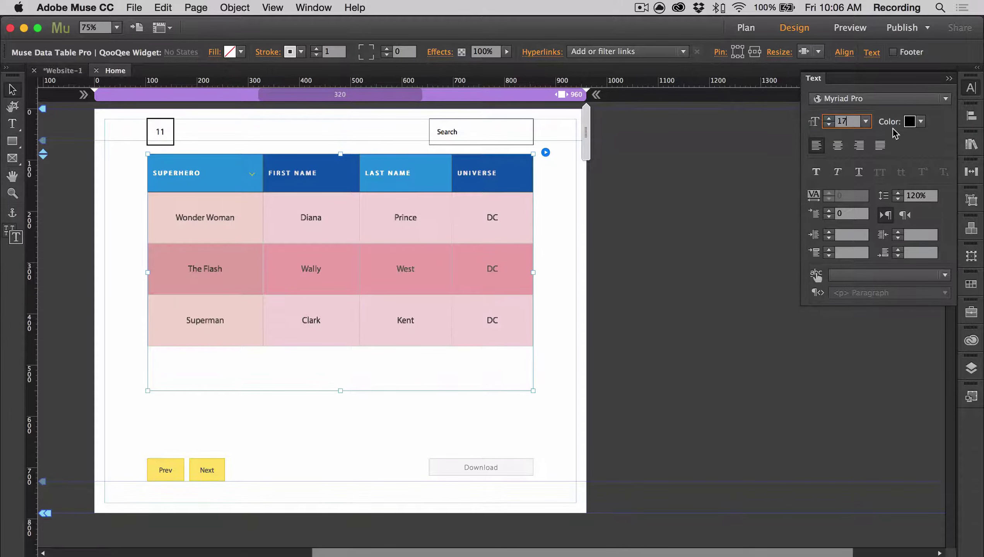
pyautogui.press('Down')
pyautogui.press('Tab')
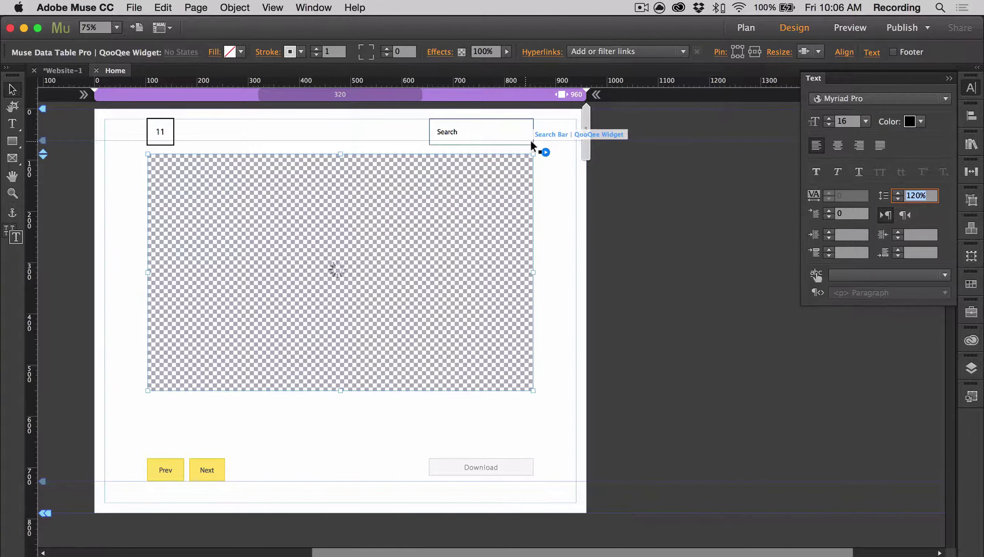
# Set the table's header font size offset to -2 px relative to the body font
pyautogui.click(545, 152)
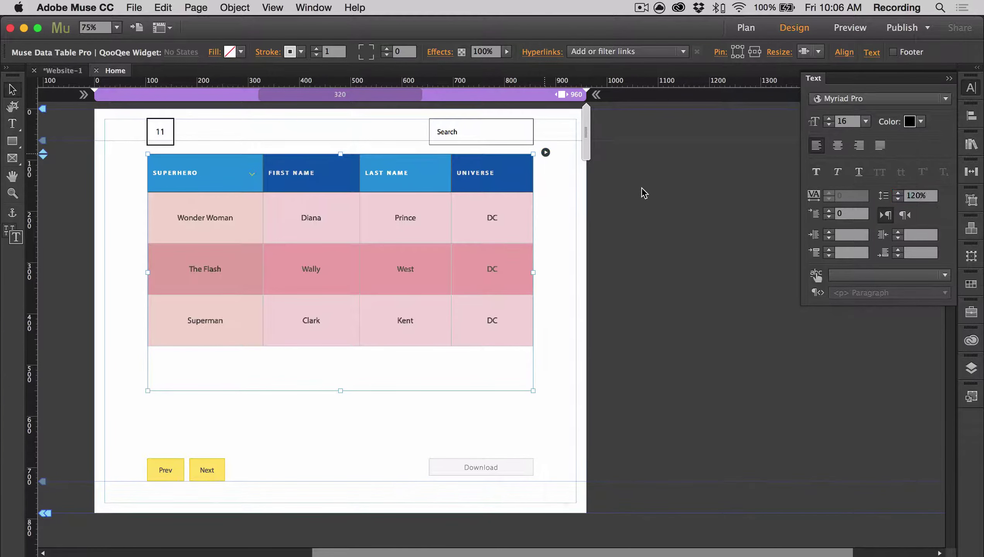
pyautogui.click(586, 269)
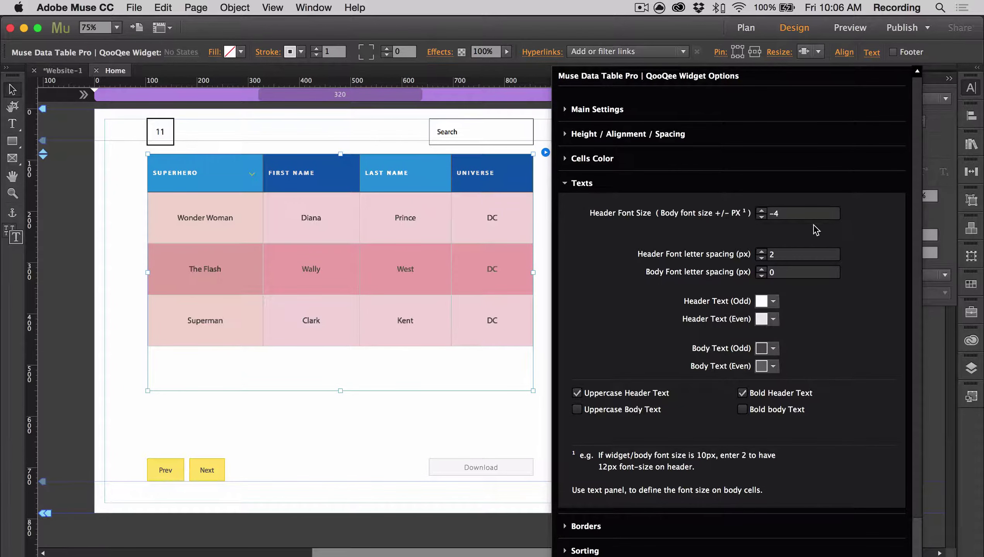
pyautogui.click(766, 215)
pyautogui.moveTo(765, 216); pyautogui.dragTo(836, 227)
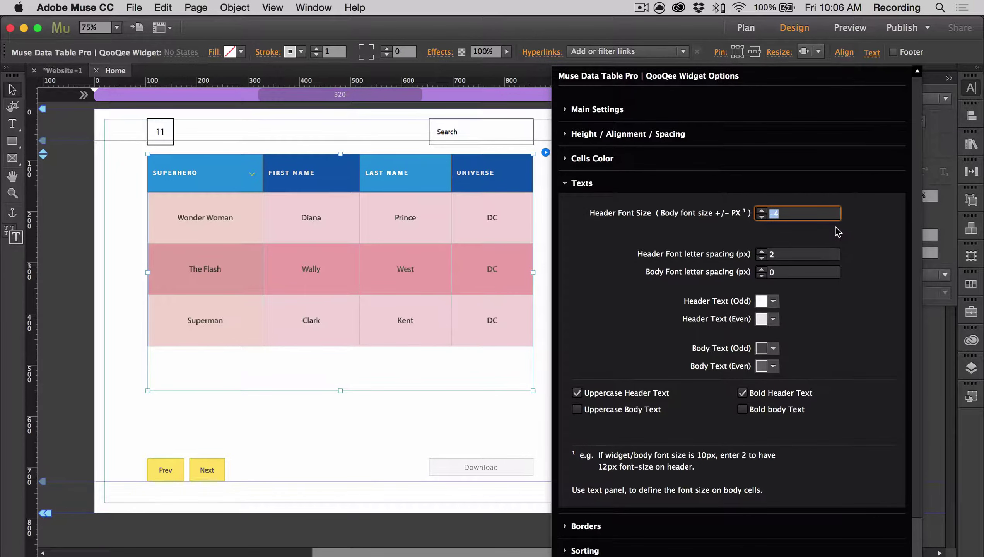
pyautogui.write('-2')
pyautogui.press('Tab')
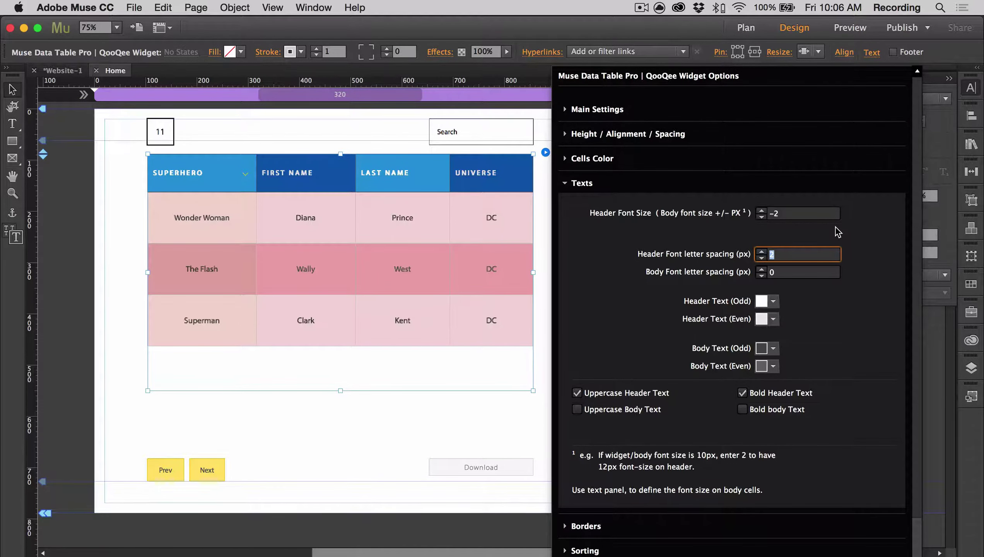
# Try a header font size offset of 2 px and restore it to -2 px
pyautogui.click(822, 218)
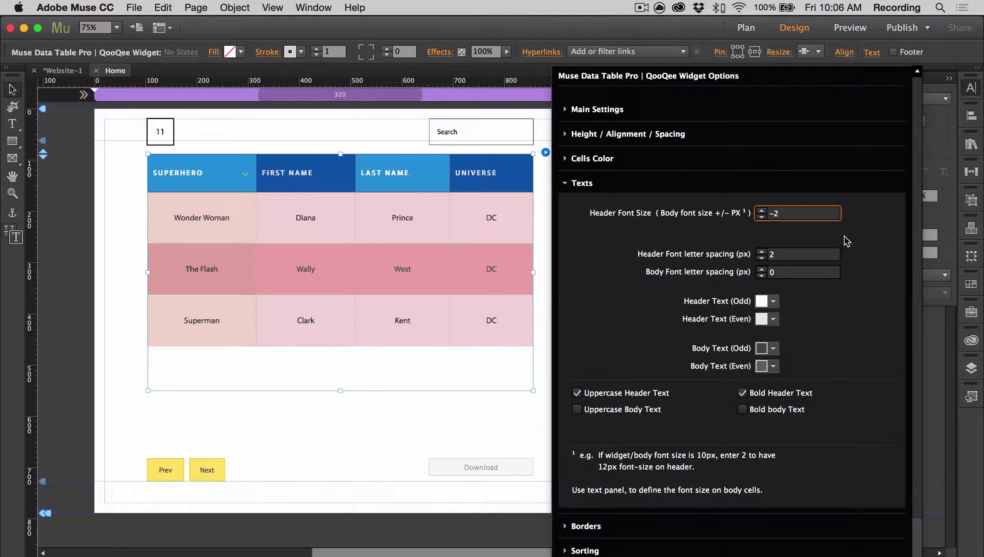
pyautogui.moveTo(799, 215); pyautogui.dragTo(734, 218)
pyautogui.write('2')
pyautogui.press('Tab')
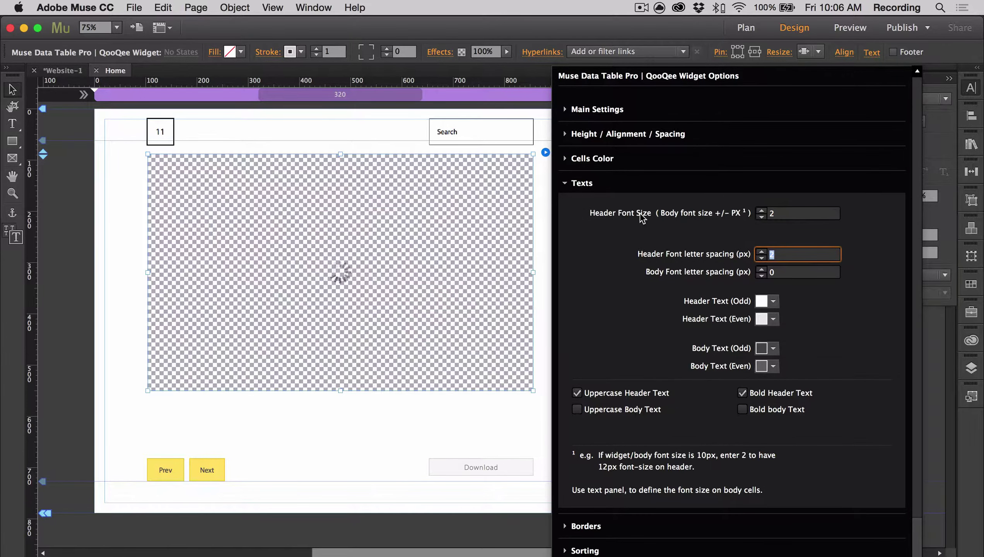
pyautogui.click(771, 213)
pyautogui.write('-')
pyautogui.press('Tab')
# Set the table's body font letter spacing to 1 px and color the even header text white
pyautogui.click(787, 275)
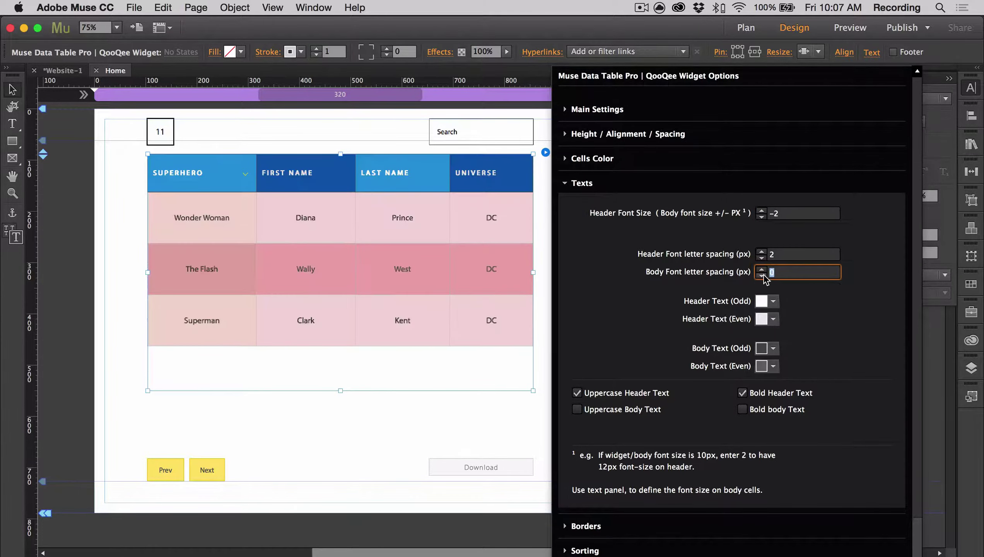
pyautogui.press('Tab')
pyautogui.click(773, 300)
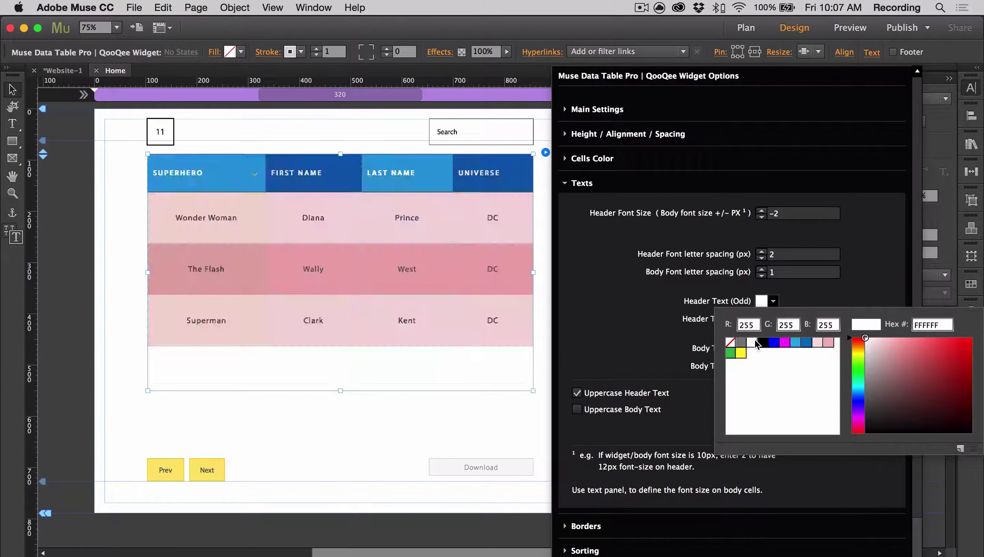
pyautogui.click(773, 319)
pyautogui.click(772, 320)
pyautogui.click(772, 320)
pyautogui.click(772, 320)
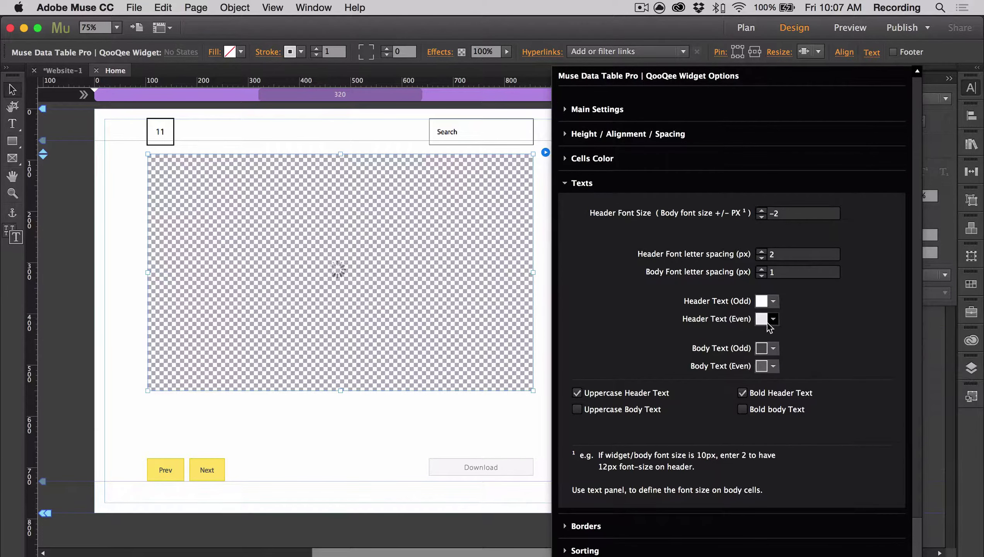
pyautogui.click(772, 321)
pyautogui.click(772, 320)
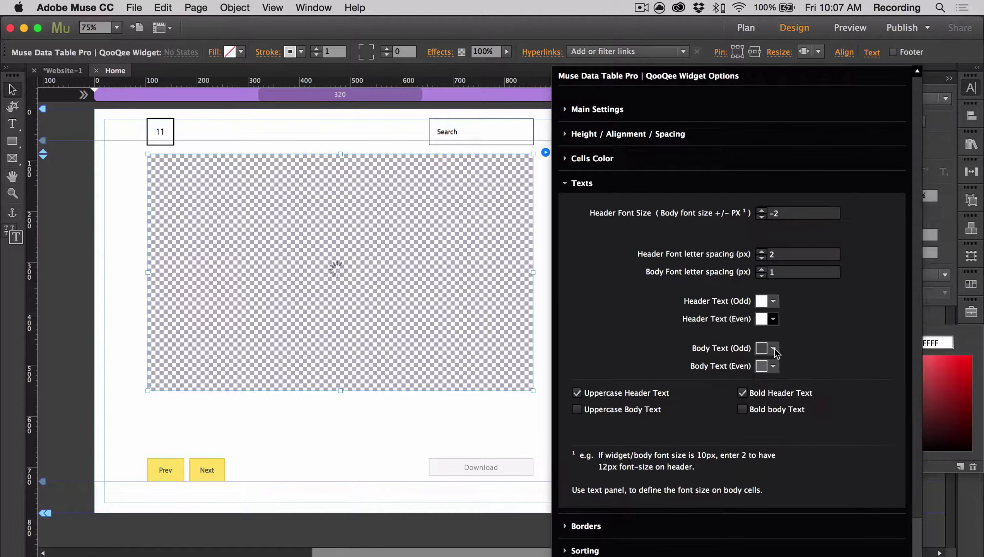
# Color the table's odd and even body text black
pyautogui.click(774, 348)
pyautogui.click(762, 407)
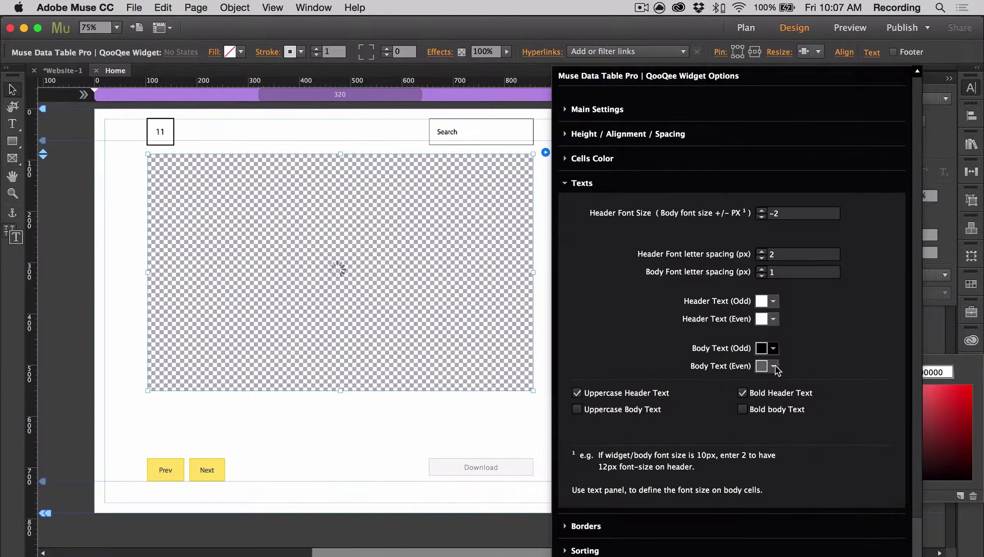
pyautogui.click(773, 366)
pyautogui.click(763, 408)
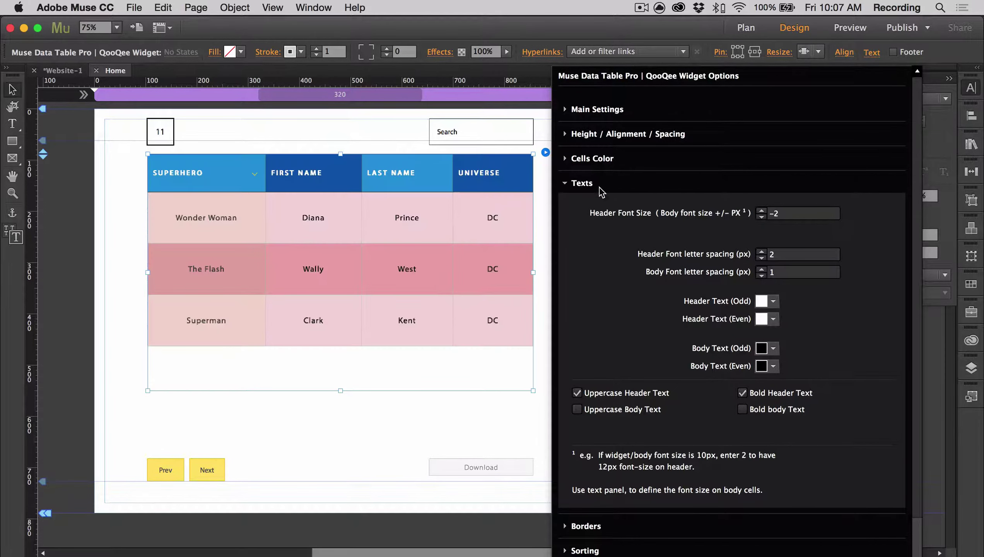
pyautogui.click(583, 183)
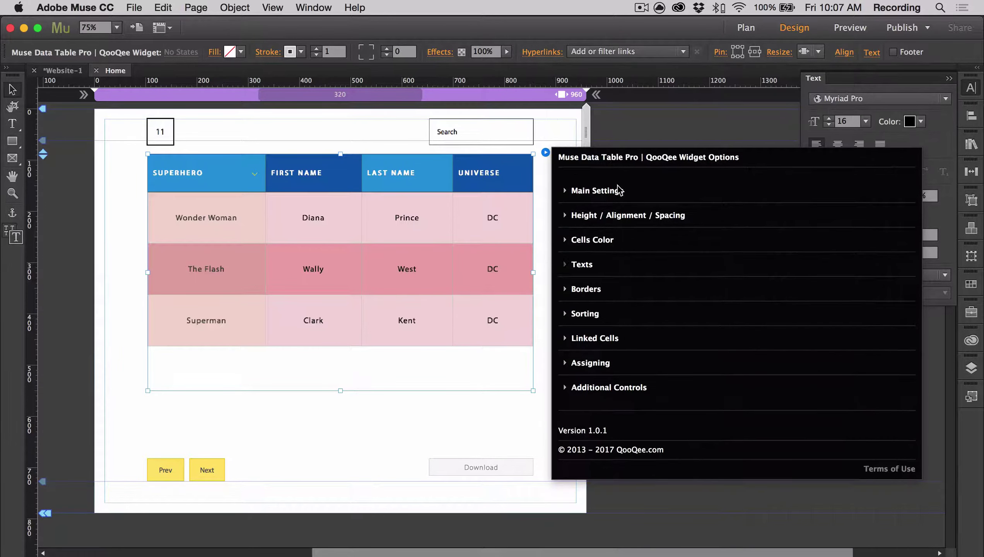
# Set the table's cell border thickness to 2 px and the cell border style to Dashed
pyautogui.click(593, 289)
pyautogui.click(761, 316)
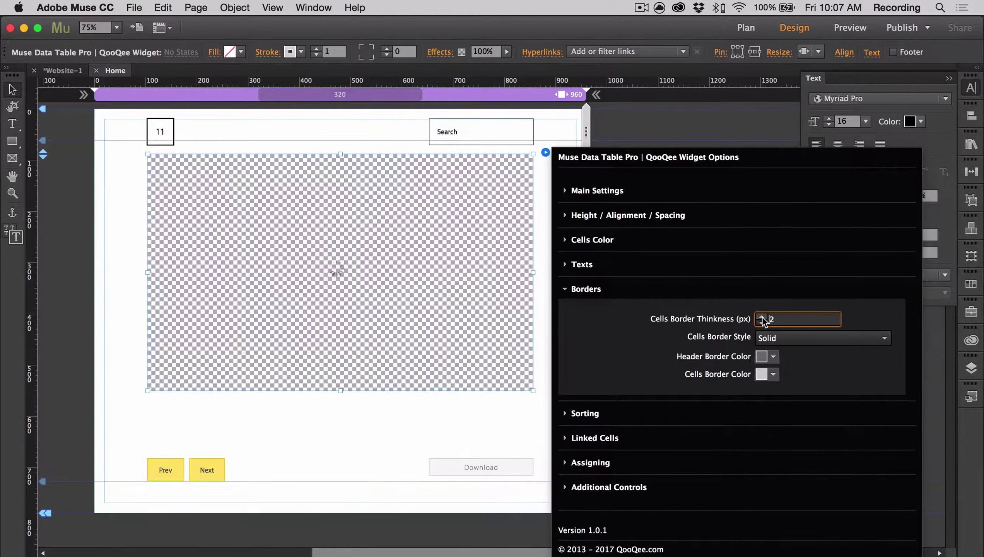
pyautogui.click(799, 338)
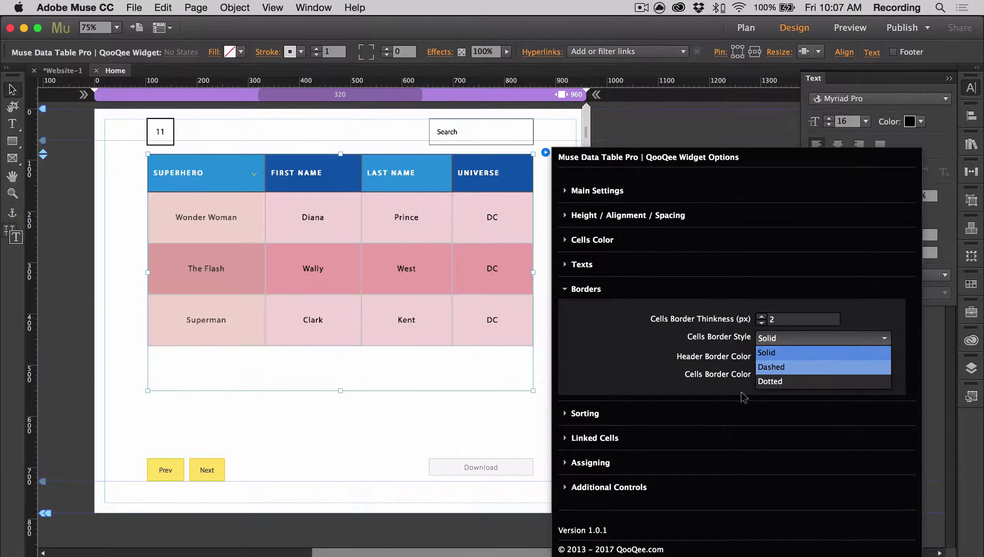
pyautogui.click(799, 367)
# Color both the header borders and the cell borders of the table black
pyautogui.click(761, 356)
pyautogui.click(764, 399)
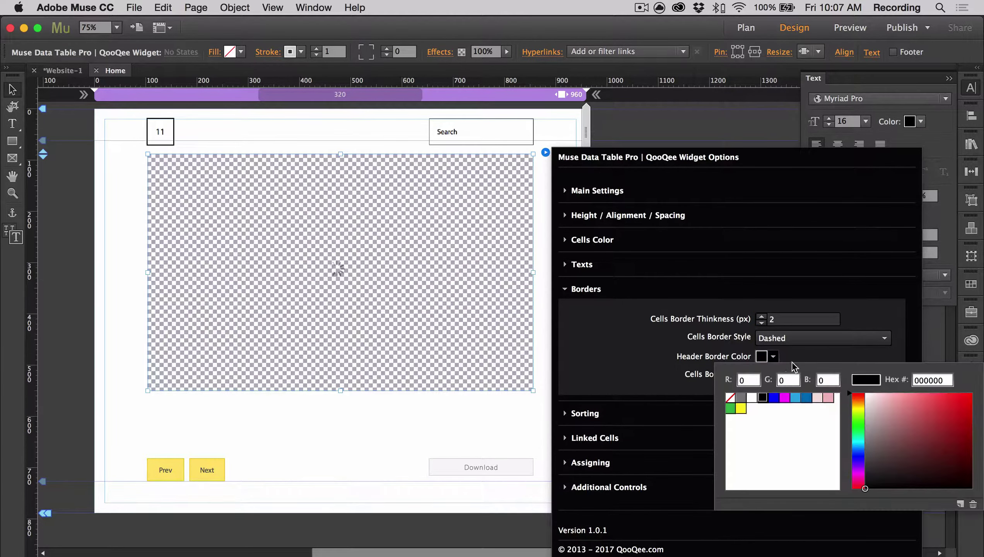
pyautogui.click(773, 374)
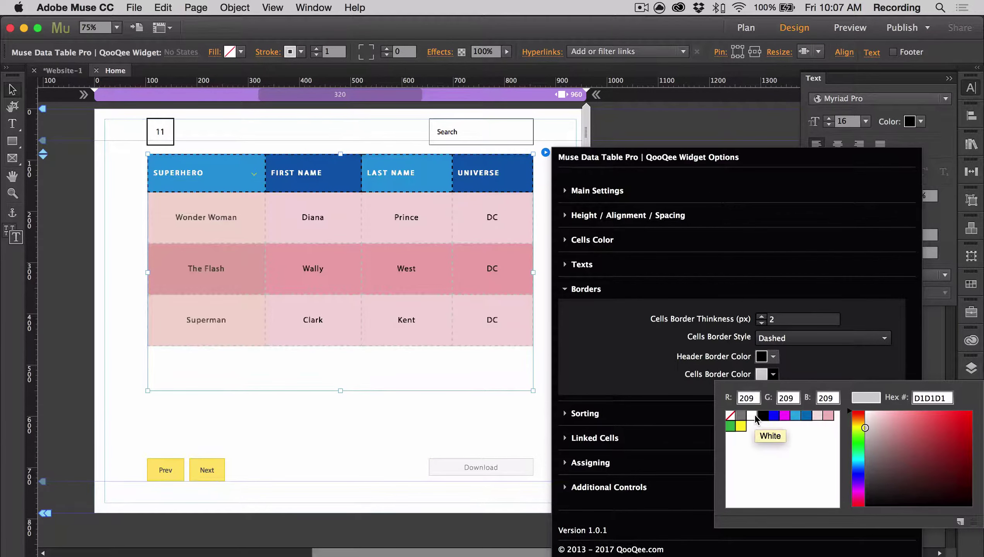
pyautogui.click(762, 415)
pyautogui.click(577, 288)
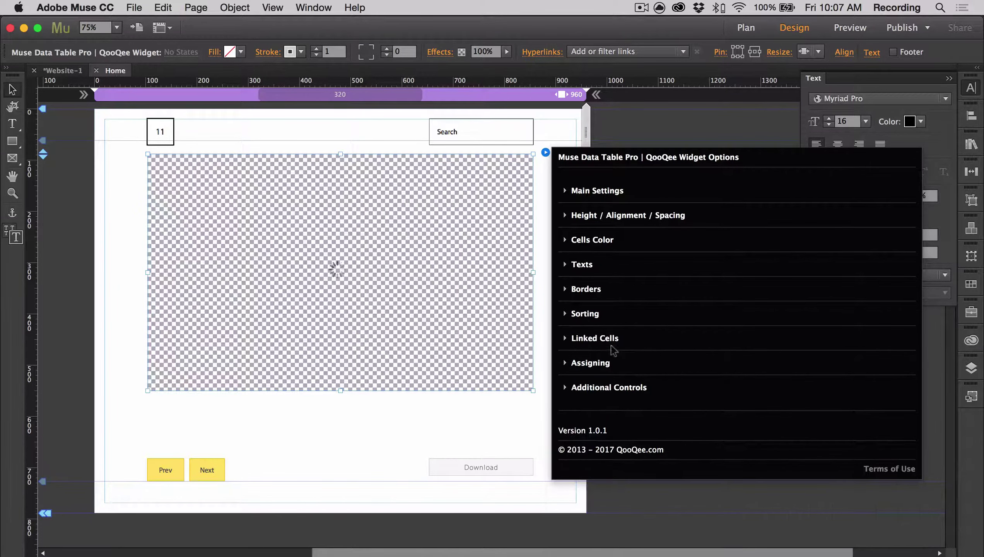
# Preview the page in Chrome and test sorting the table by the First Name and Superhero columns
pyautogui.click(596, 314)
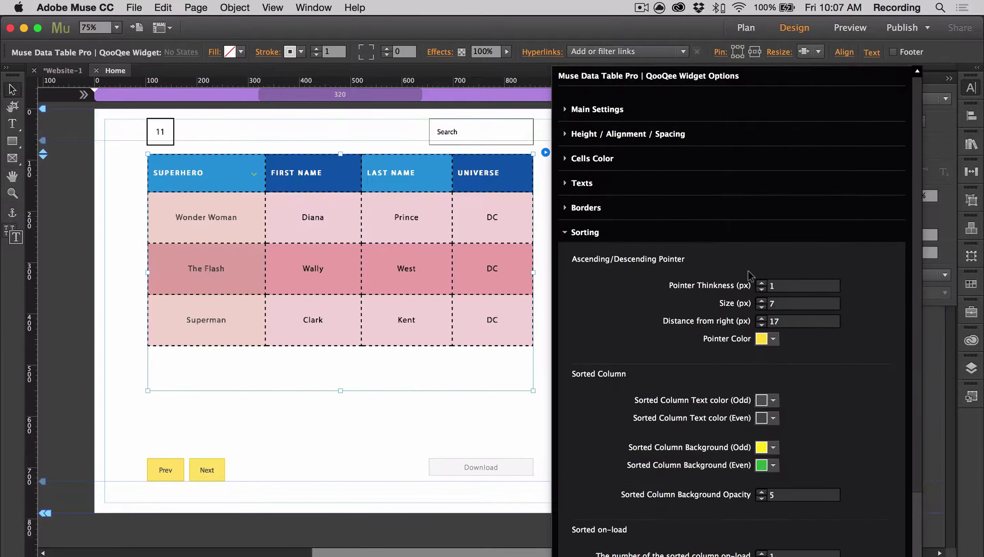
pyautogui.click(371, 405)
pyautogui.press('super+alt+e')
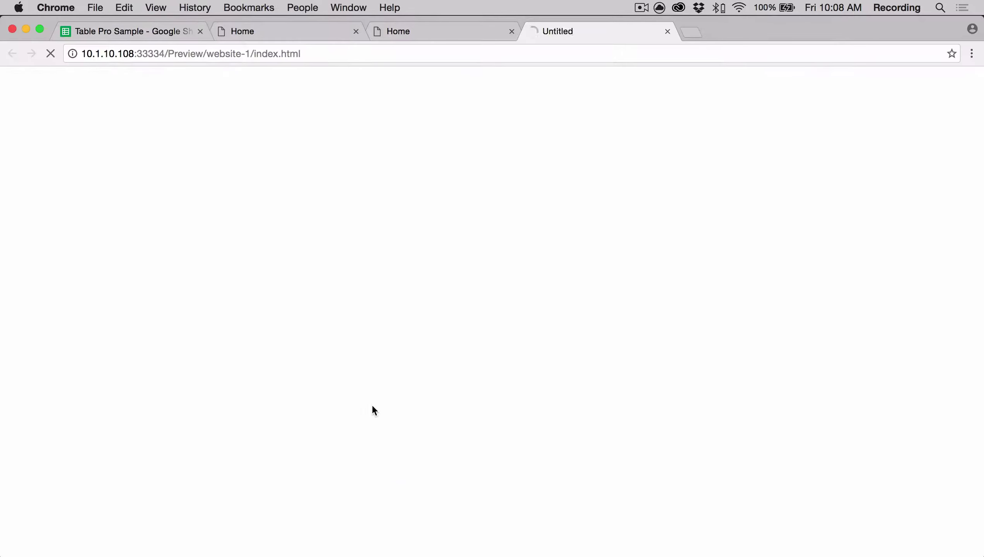
pyautogui.click(484, 152)
pyautogui.click(487, 160)
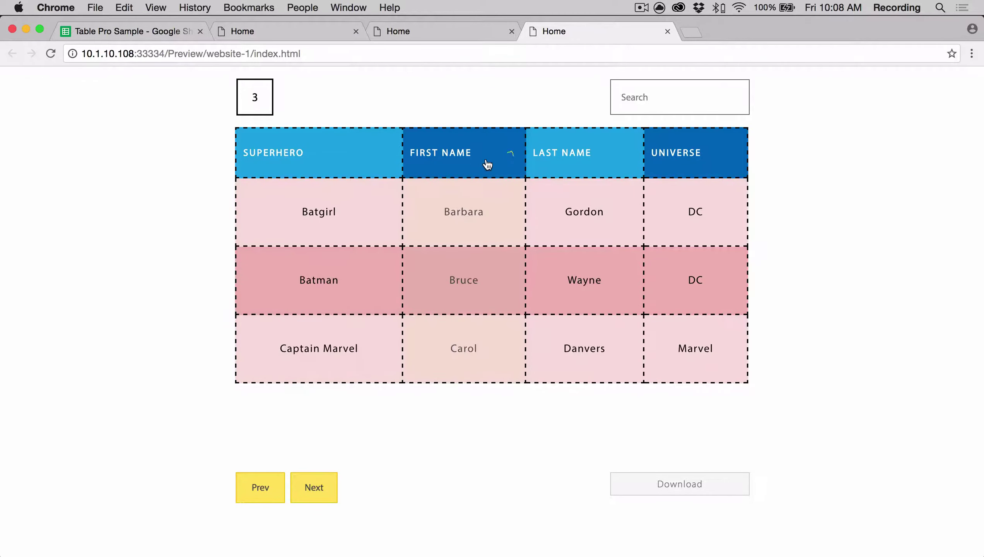
pyautogui.click(487, 169)
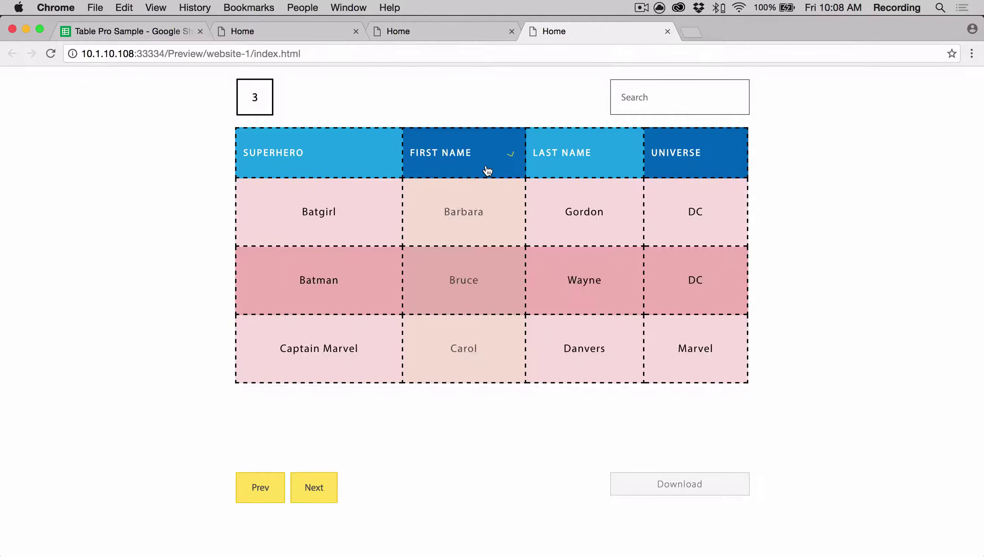
pyautogui.click(390, 168)
pyautogui.click(351, 140)
# Switch back to Adobe Muse and set the table's sorting pointer to 2 px thickness and 6 px size
pyautogui.hotkey('ctrl', 'Up')
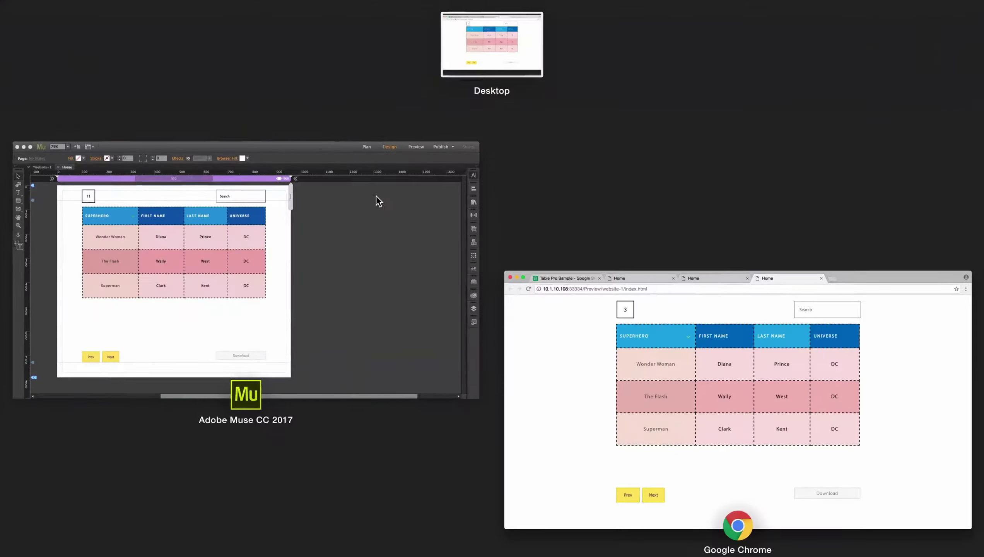
pyautogui.click(376, 195)
pyautogui.click(545, 152)
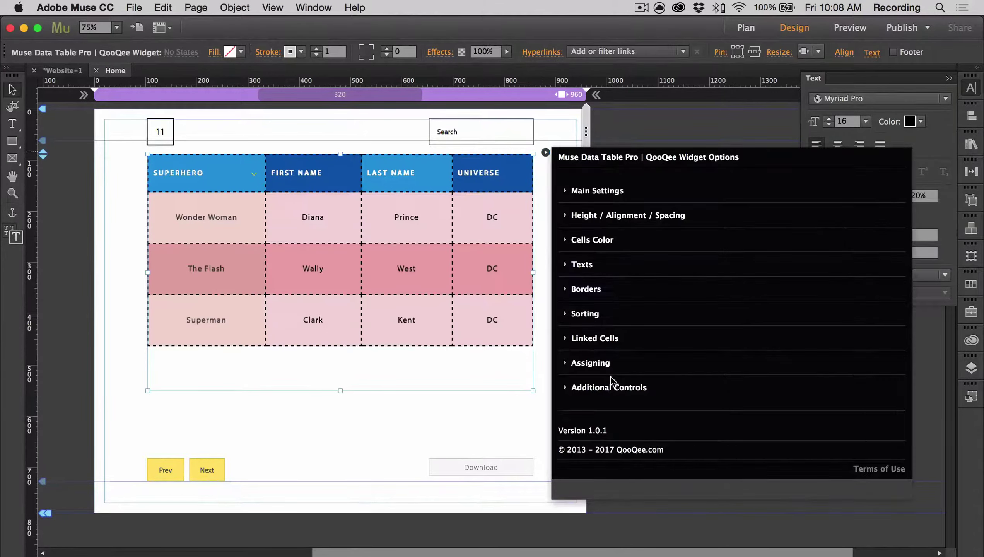
pyautogui.click(585, 313)
pyautogui.scroll(-3, 818, 273)
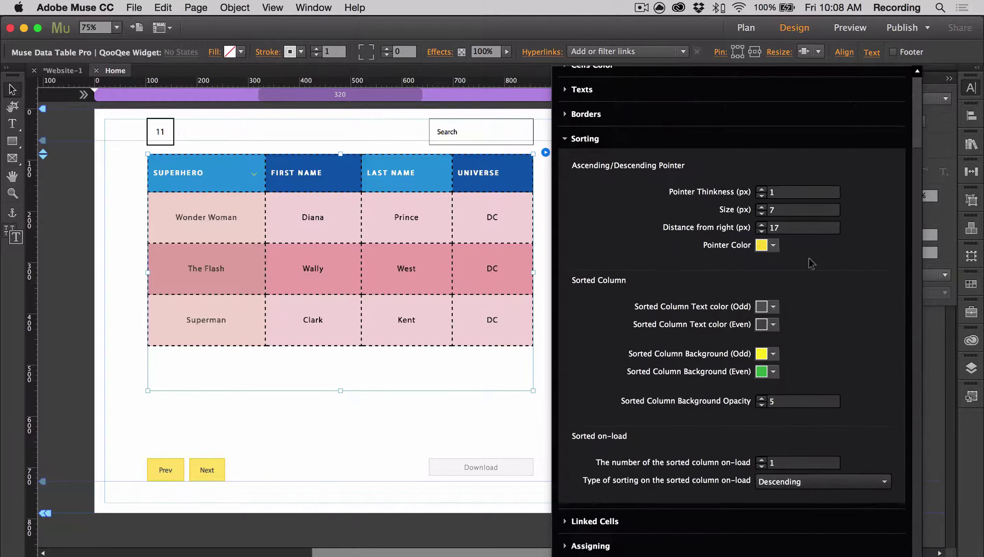
pyautogui.click(761, 189)
pyautogui.click(760, 213)
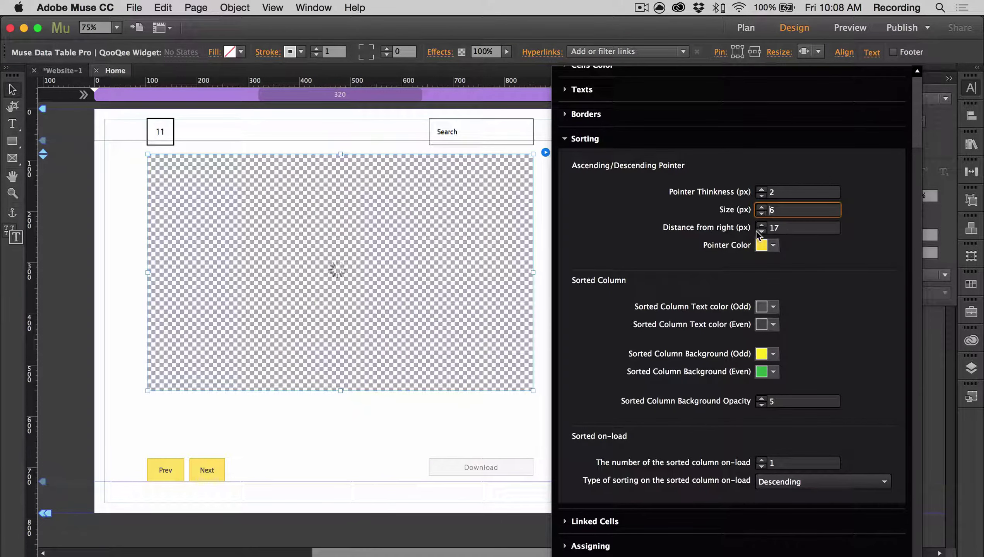
# Set the sorting pointer's distance from the right to 20 px and color the pointer white
pyautogui.click(761, 225)
pyautogui.click(761, 225)
pyautogui.click(761, 225)
pyautogui.click(773, 246)
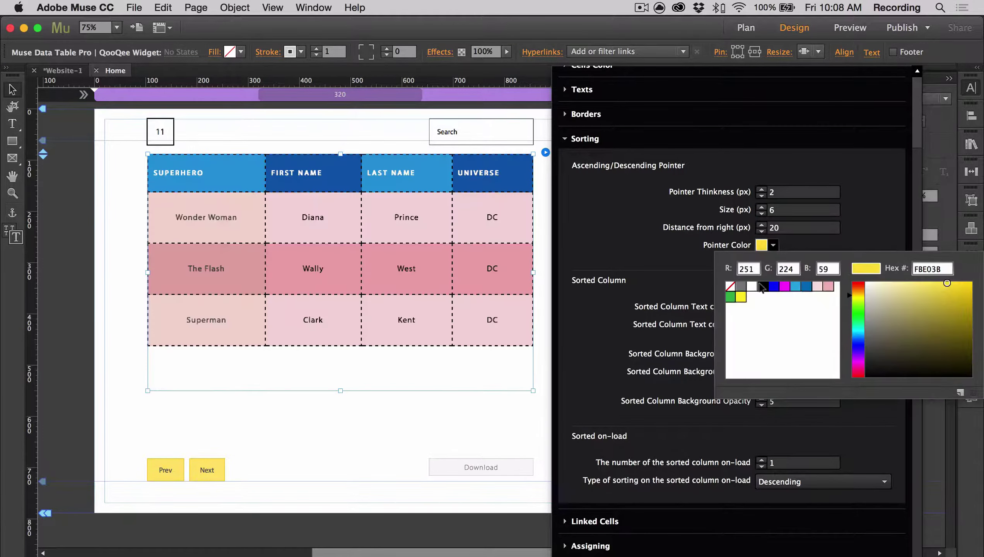
pyautogui.click(747, 289)
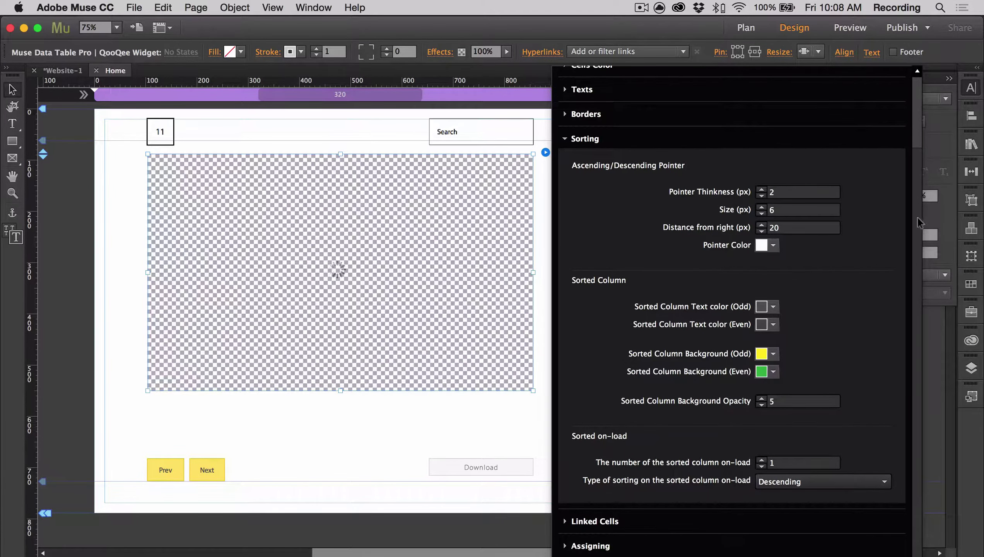
# Color the sorted column's odd text white
pyautogui.scroll(-3, 800, 298)
pyautogui.click(773, 256)
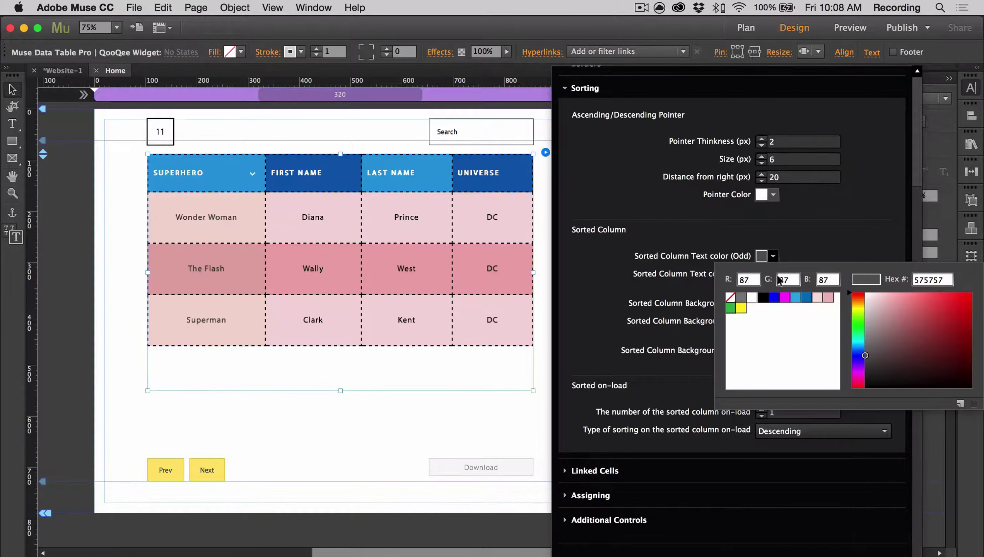
pyautogui.click(738, 293)
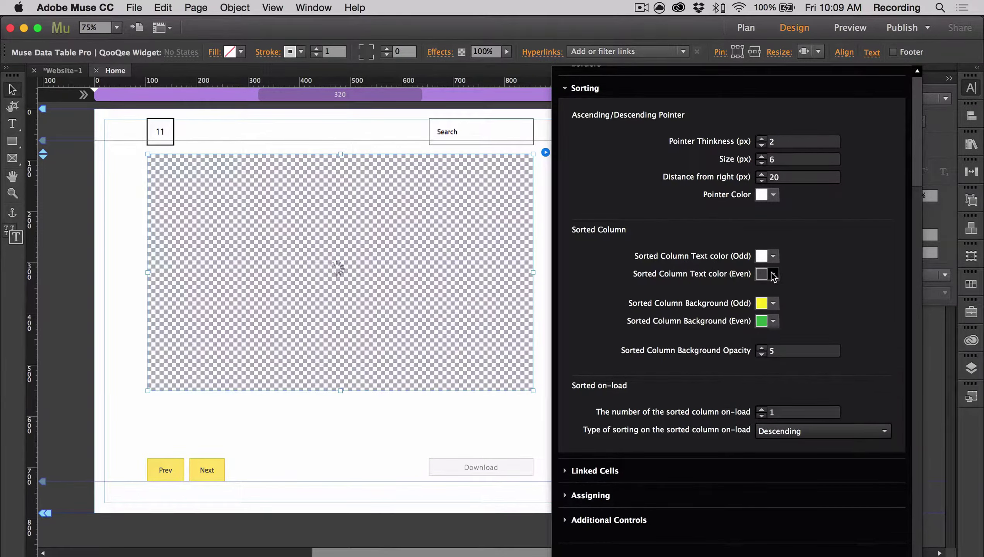
# Color the sorted column's even text white, its odd background magenta (FF00FF) and its even background blue
pyautogui.click(774, 275)
pyautogui.click(736, 321)
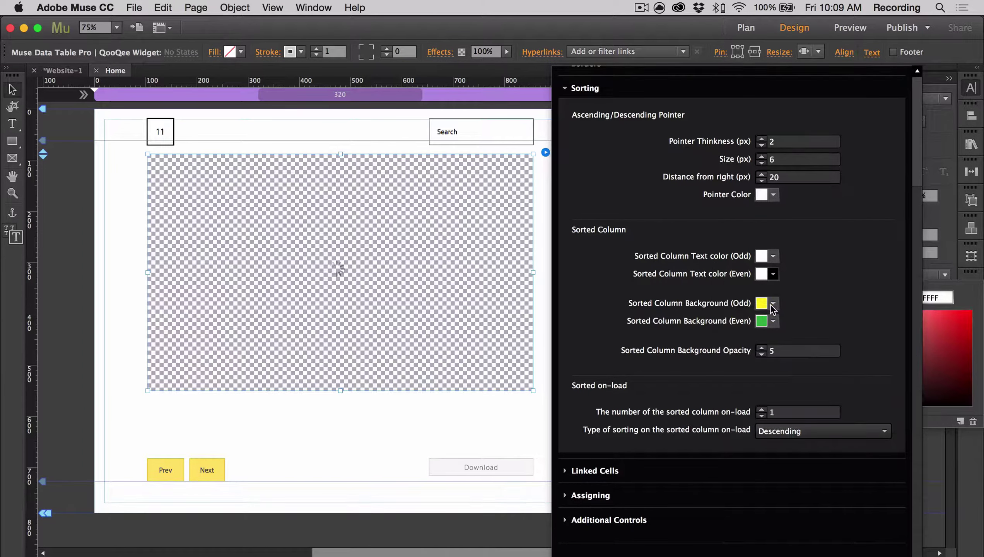
pyautogui.click(773, 303)
pyautogui.click(784, 343)
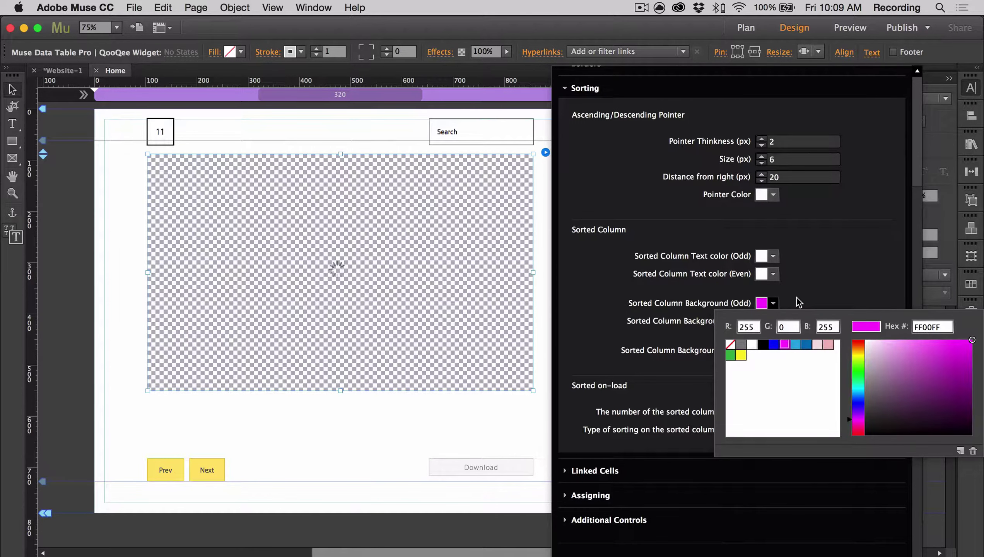
pyautogui.click(773, 320)
pyautogui.click(774, 361)
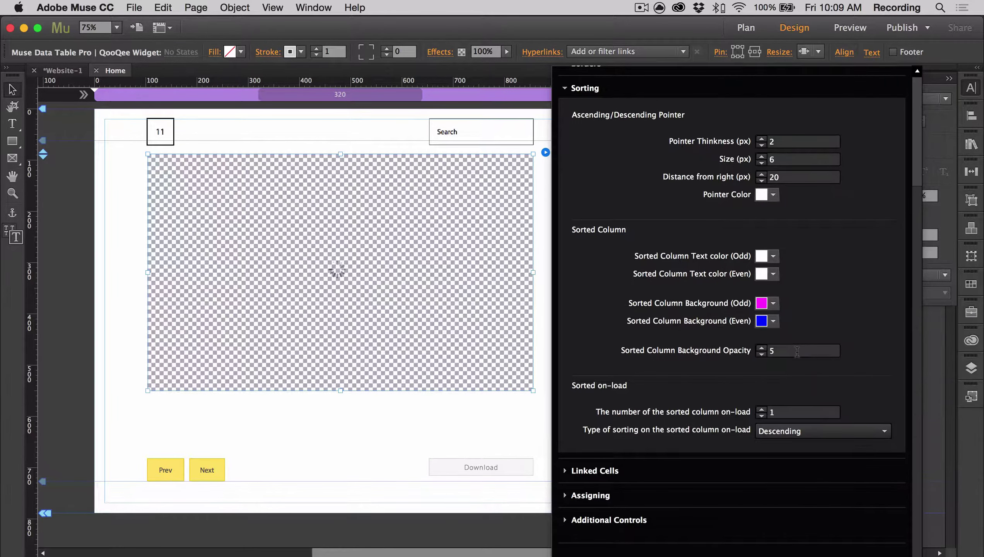
# Set the sorted column's background opacity to 10
pyautogui.click(798, 355)
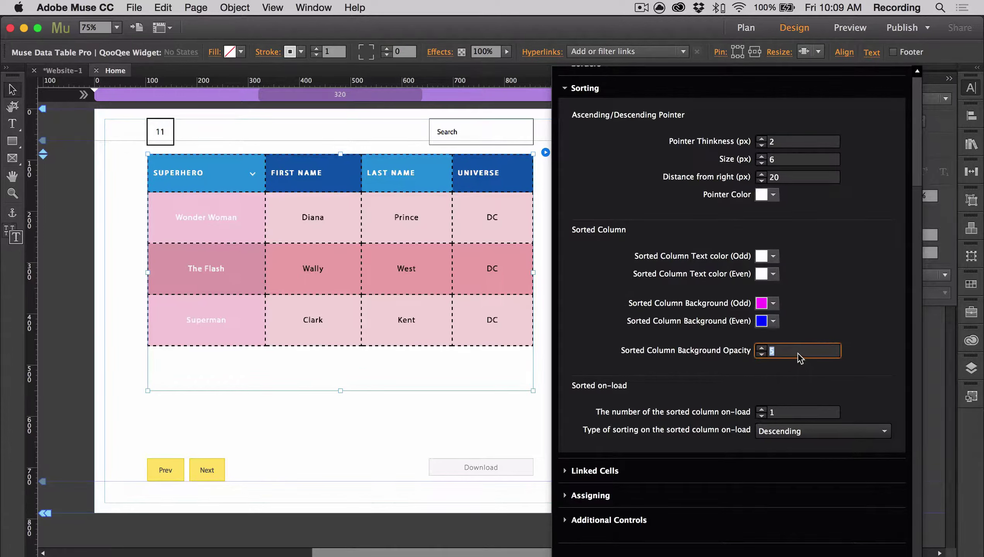
pyautogui.write('10')
pyautogui.press('Tab')
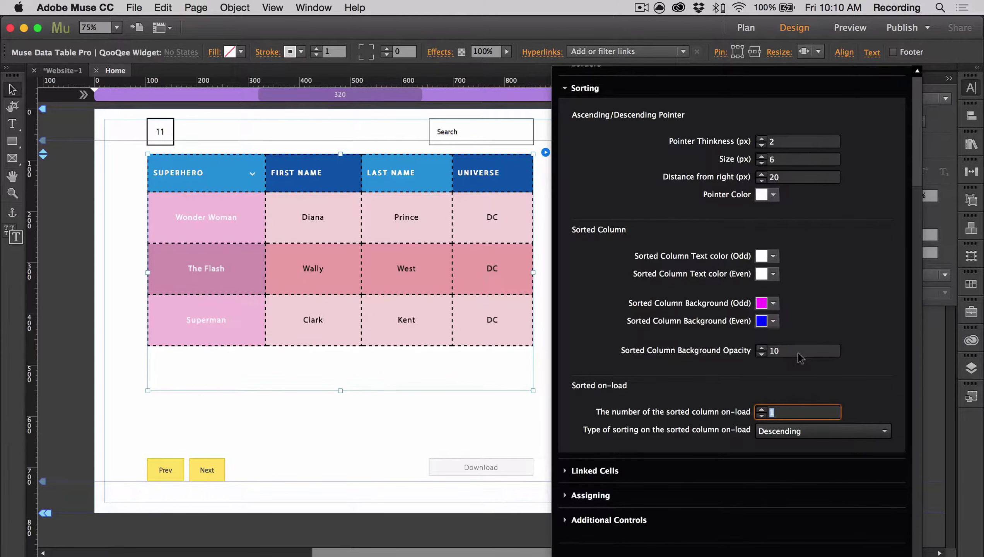
# Examine the graphic style names assigned to the table's next, previous and download buttons, leaving the names as they are
pyautogui.click(578, 90)
pyautogui.click(590, 362)
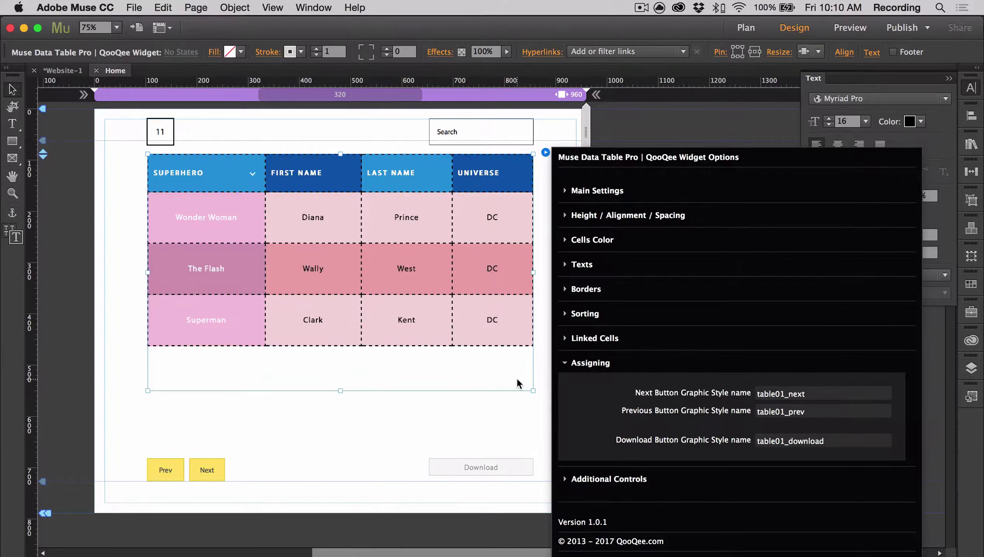
pyautogui.click(790, 388)
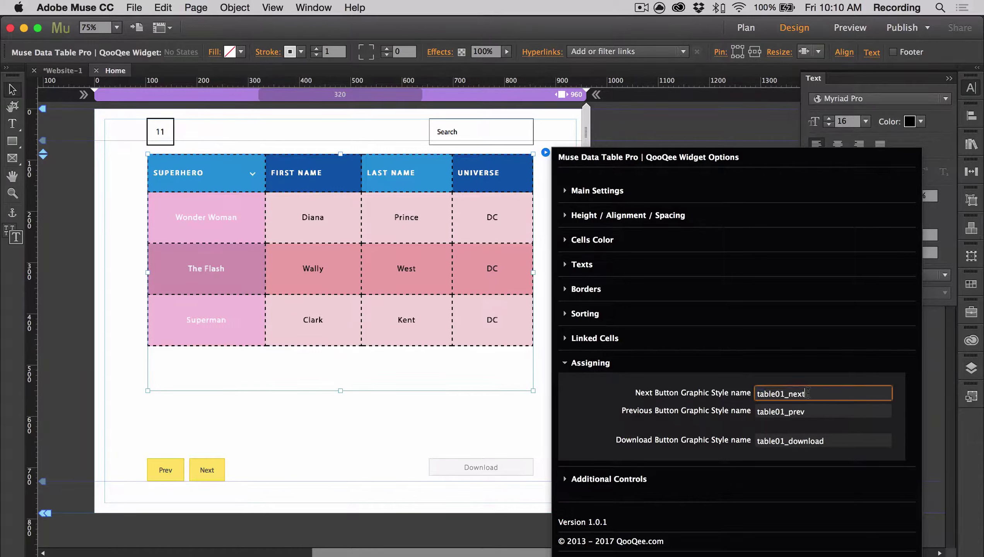
pyautogui.doubleClick(791, 388)
pyautogui.click(820, 390)
pyautogui.click(586, 363)
pyautogui.click(12, 89)
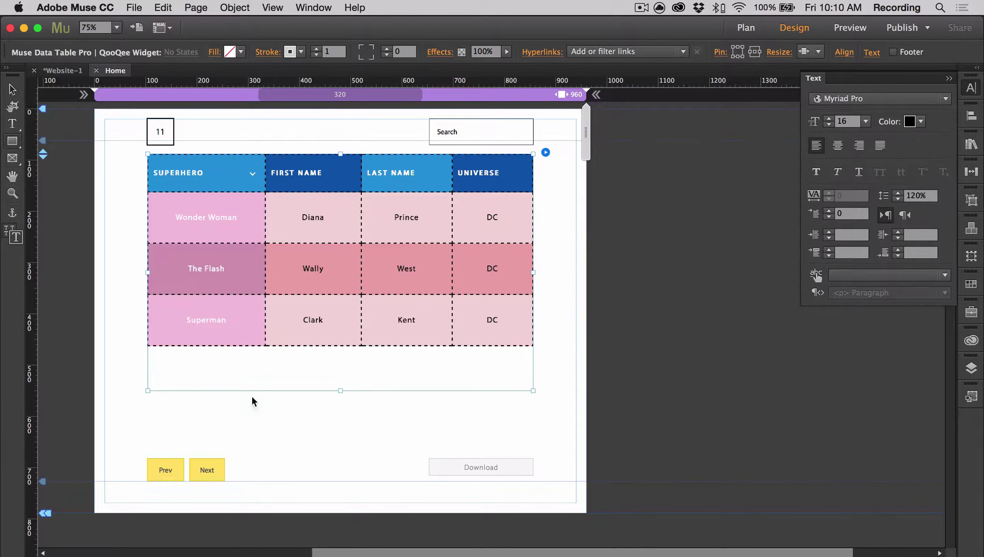
# Draw a small rectangle between the table and the Prev, Next and Download buttons and fill it with light blue
pyautogui.press('m')
pyautogui.moveTo(283, 422); pyautogui.dragTo(340, 454)
pyautogui.click(141, 51)
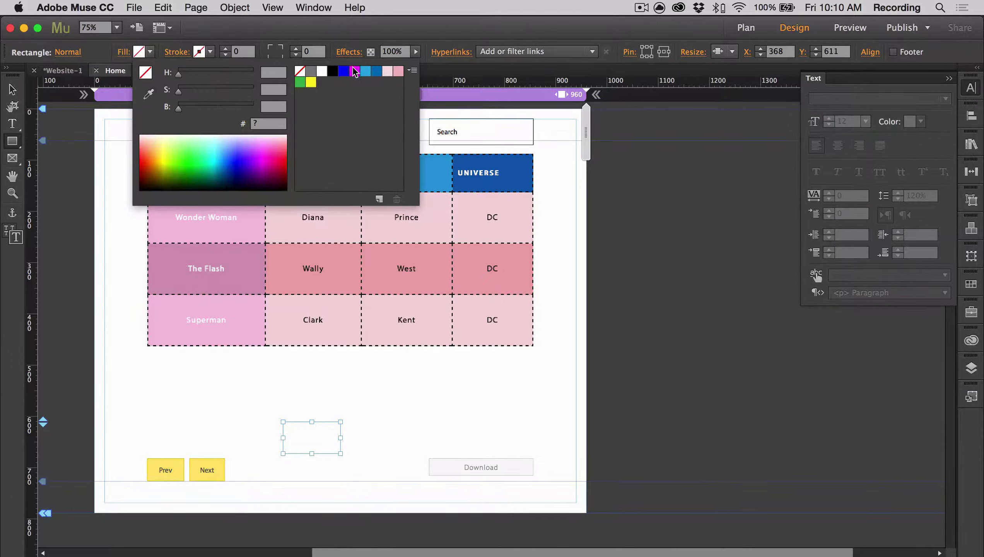
pyautogui.click(363, 71)
pyautogui.click(12, 90)
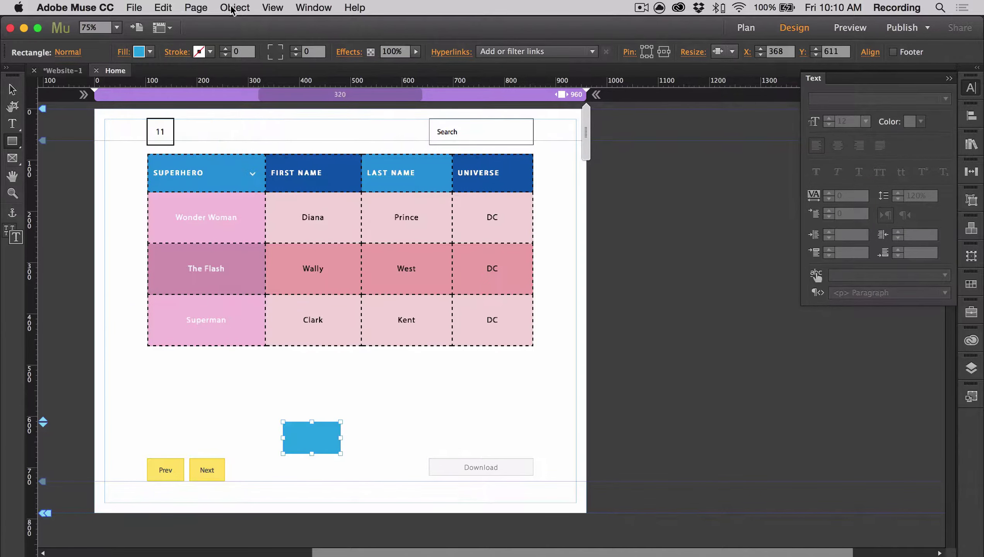
# Create a new graphic style from the light blue rectangle and apply it to the rectangle
pyautogui.click(971, 397)
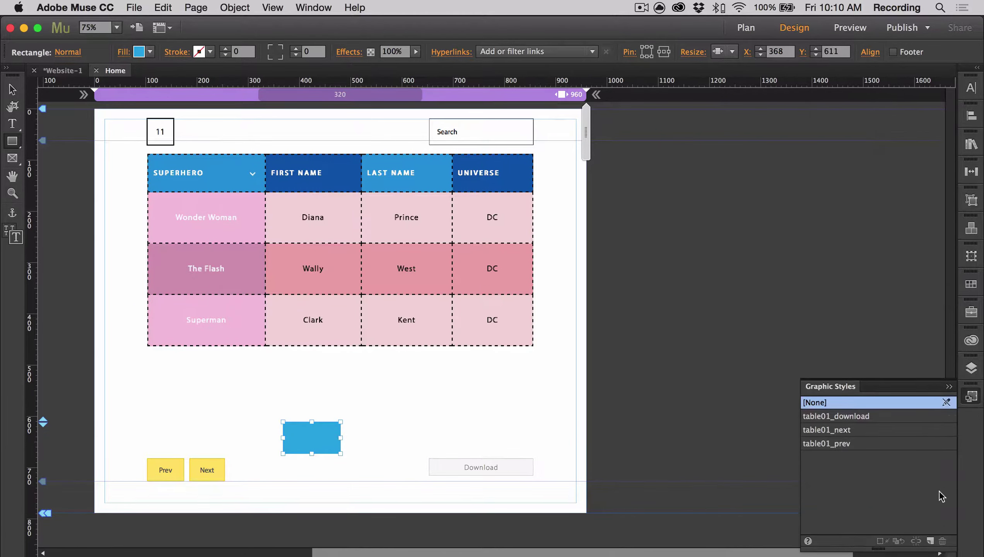
pyautogui.click(930, 540)
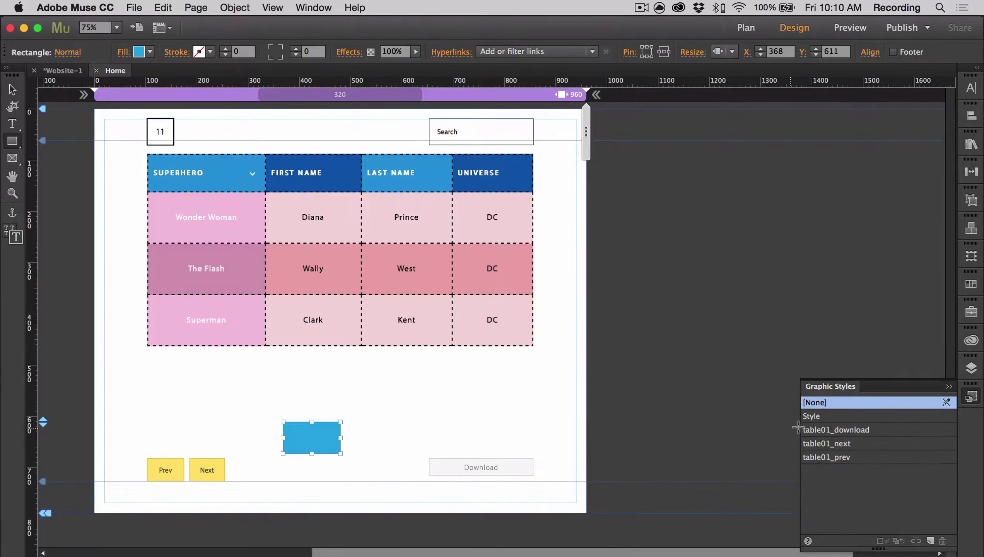
pyautogui.click(813, 416)
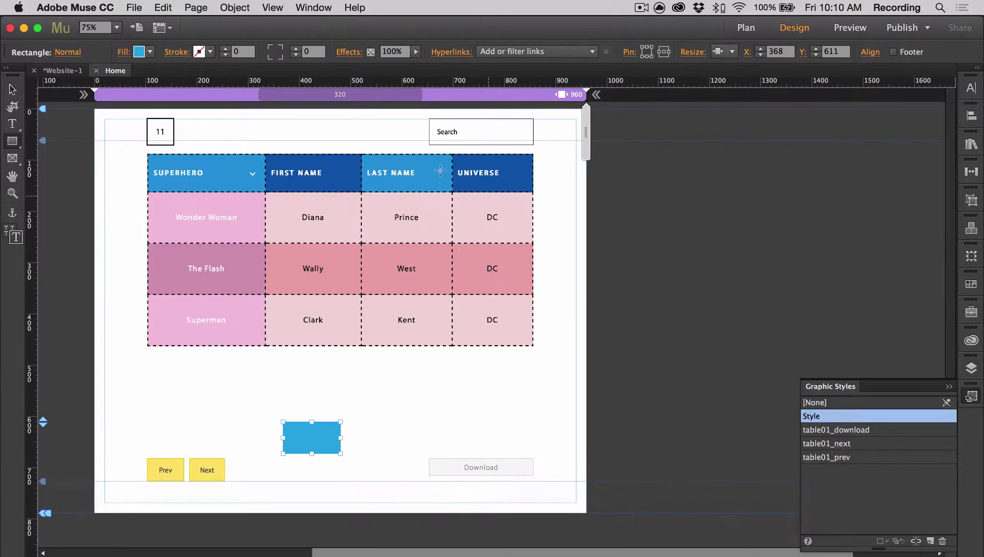
# Set the table widget's download button graphic style name to Style
pyautogui.click(12, 89)
pyautogui.click(198, 166)
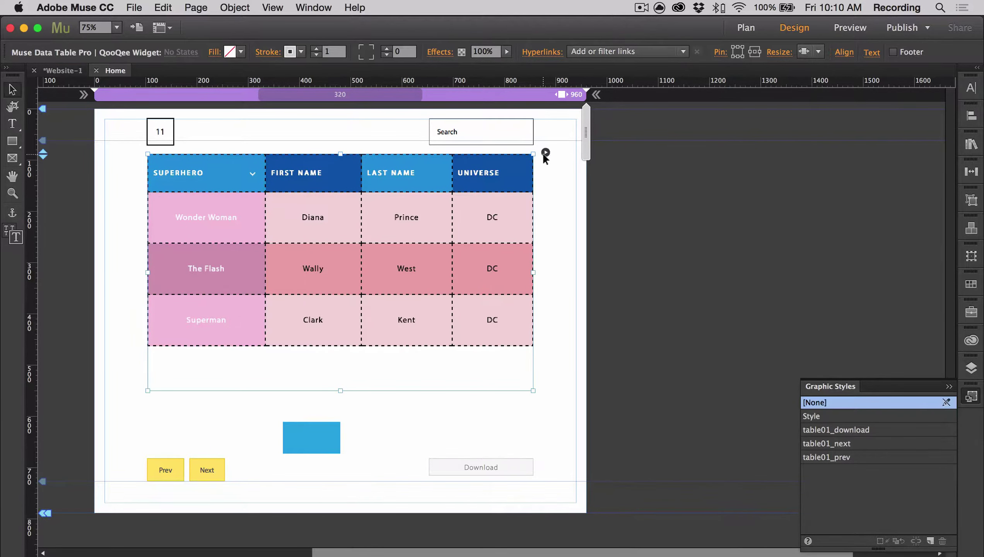
pyautogui.click(545, 152)
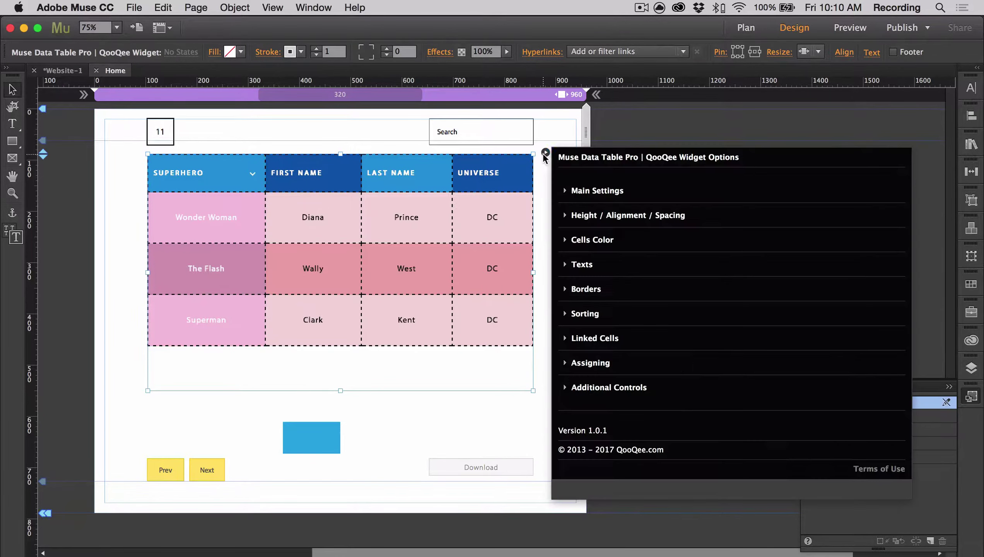
pyautogui.click(591, 363)
pyautogui.click(836, 443)
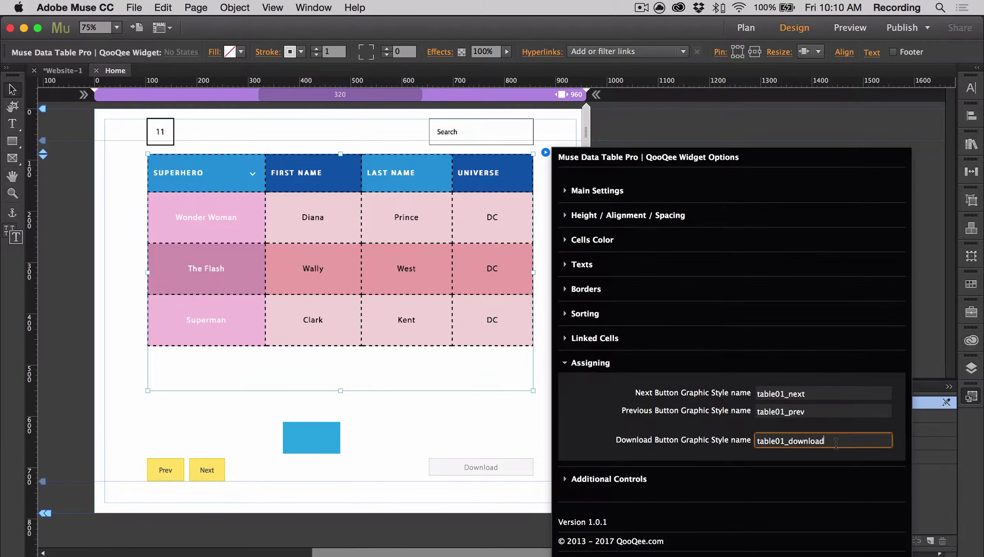
pyautogui.write('Style')
# Preview the page in Chrome, test the blue rectangle as the download button, close the preview and return to Adobe Muse
pyautogui.click(17, 97)
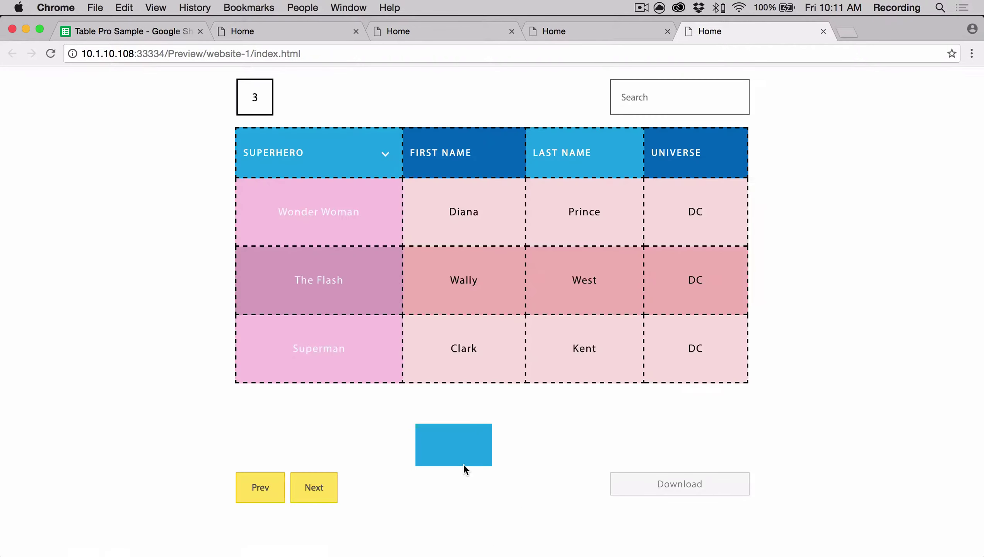
pyautogui.click(461, 454)
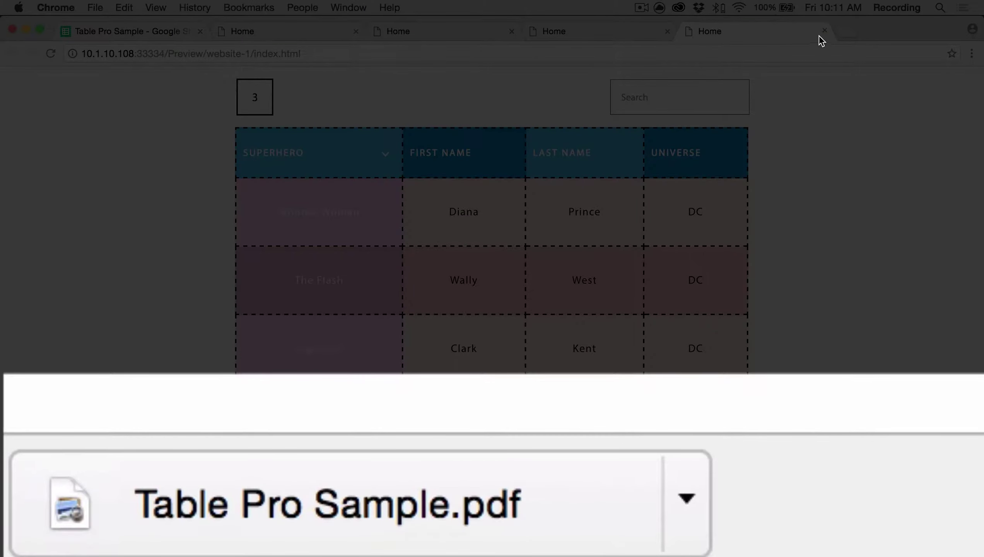
pyautogui.click(822, 32)
pyautogui.hotkey('ctrl', 'Up')
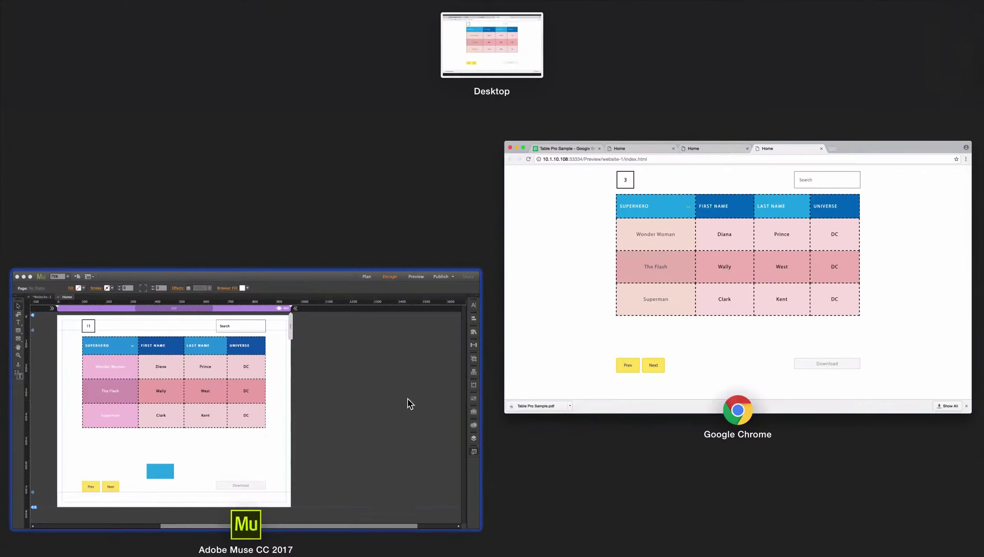
pyautogui.click(424, 385)
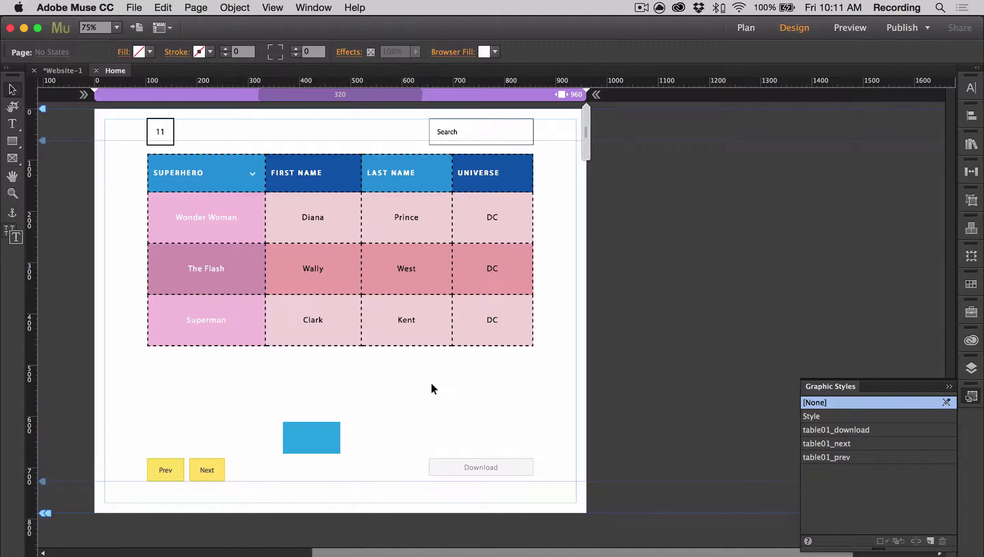
pyautogui.click(485, 391)
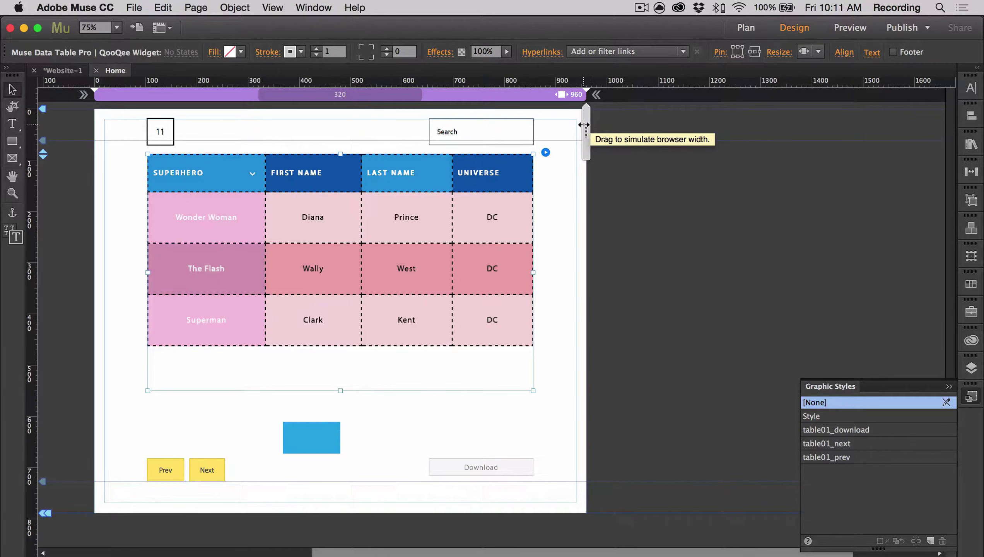
pyautogui.hotkey('ctrl', 'Up')
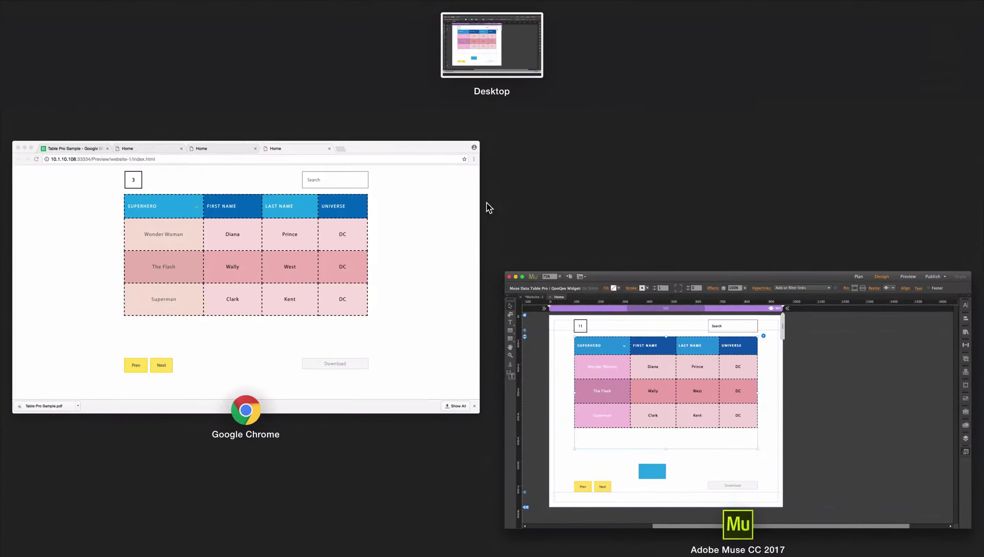
pyautogui.click(419, 235)
pyautogui.click(99, 32)
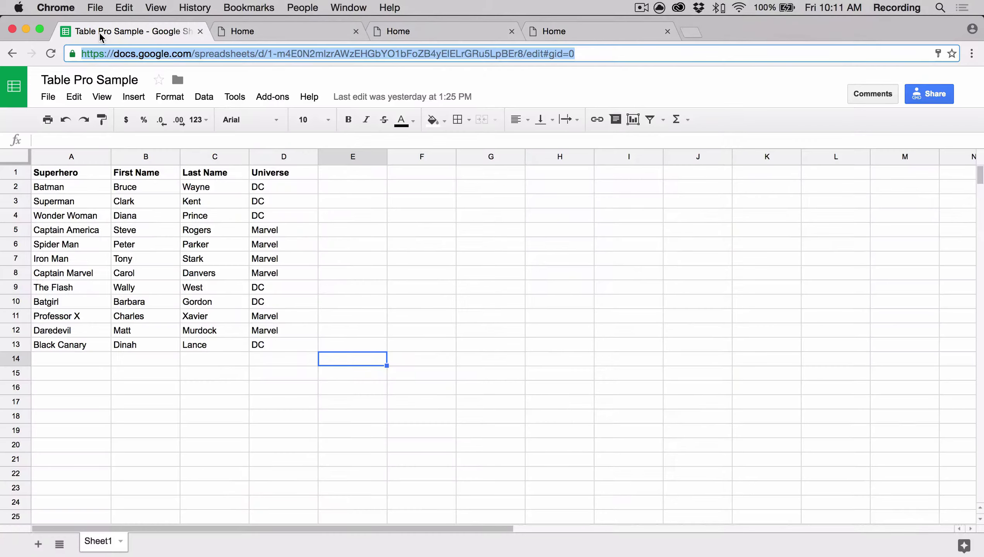
pyautogui.click(89, 186)
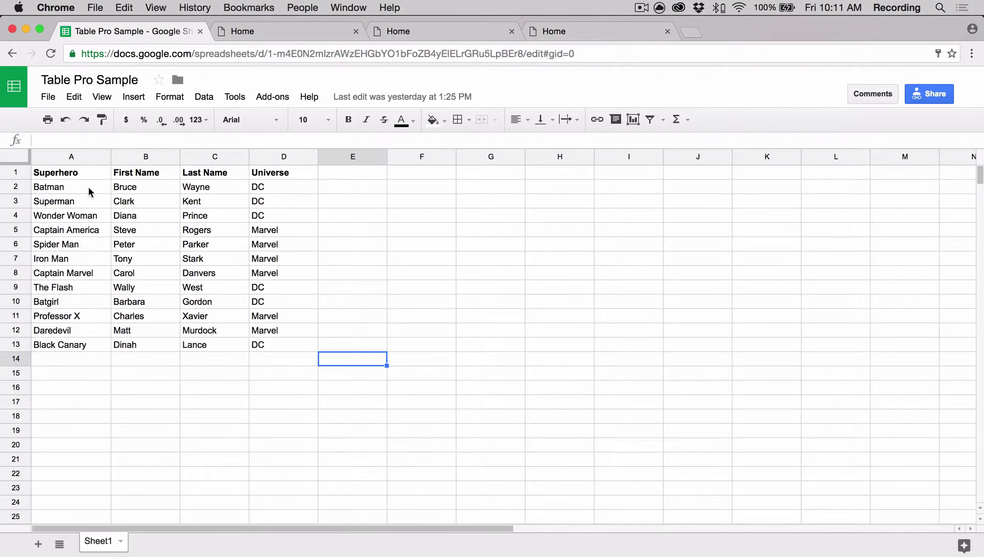
pyautogui.doubleClick(77, 188)
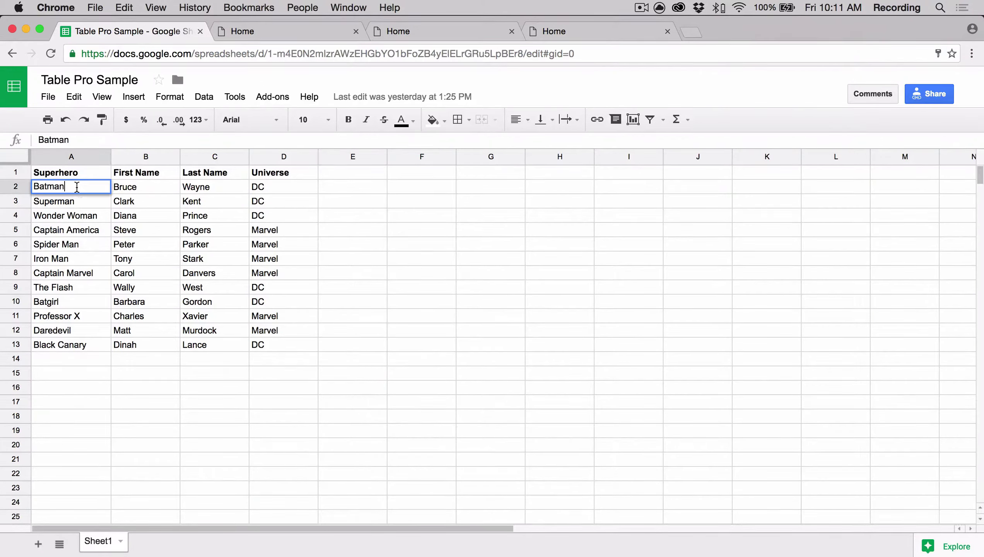
pyautogui.write('[http://www.')
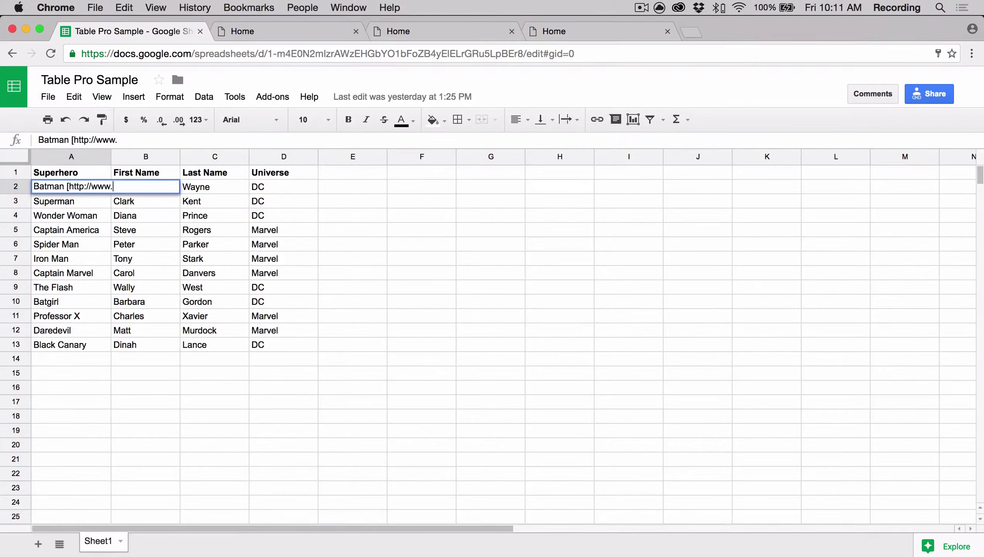
pyautogui.write('qoopee.com]')
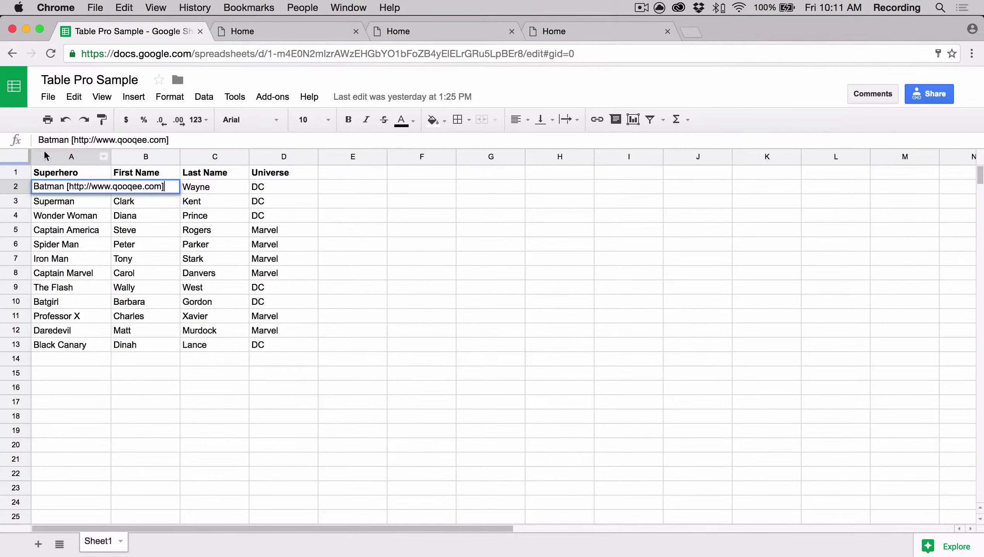
pyautogui.click(453, 357)
# Preview the page from Adobe Muse in Chrome, reverse the Superhero column's sorting and test the Batman cell's link
pyautogui.hotkey('ctrl', 'Up')
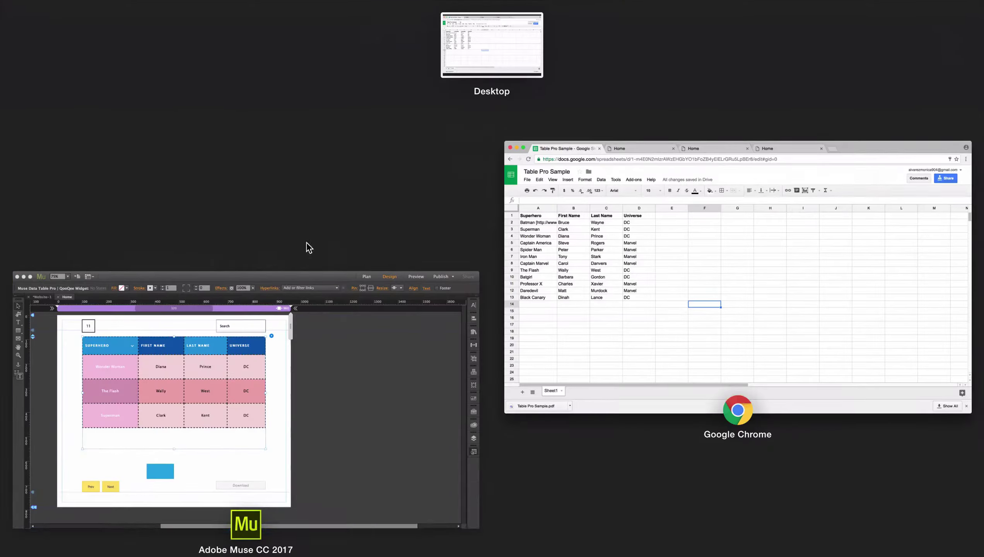
pyautogui.click(330, 341)
pyautogui.press('super+shift+e')
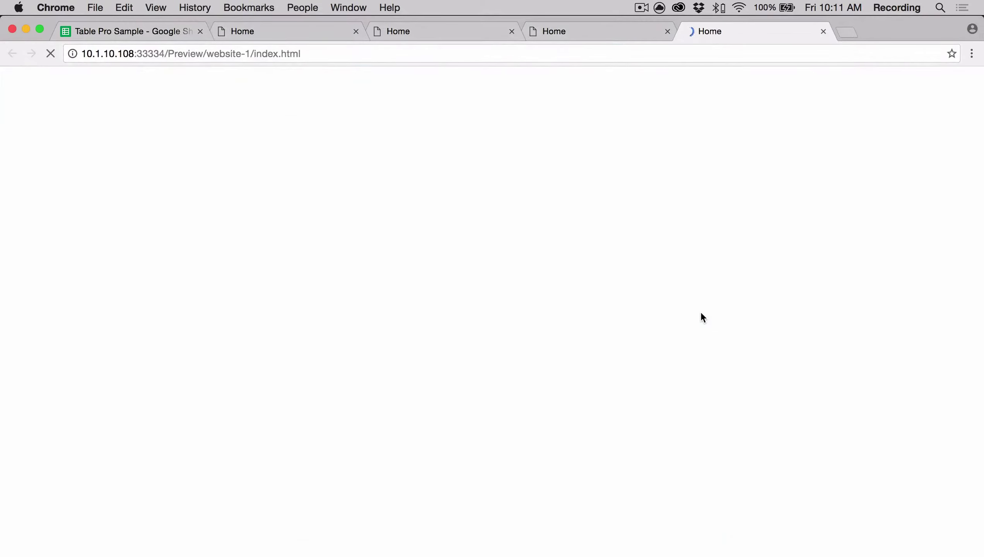
pyautogui.click(366, 165)
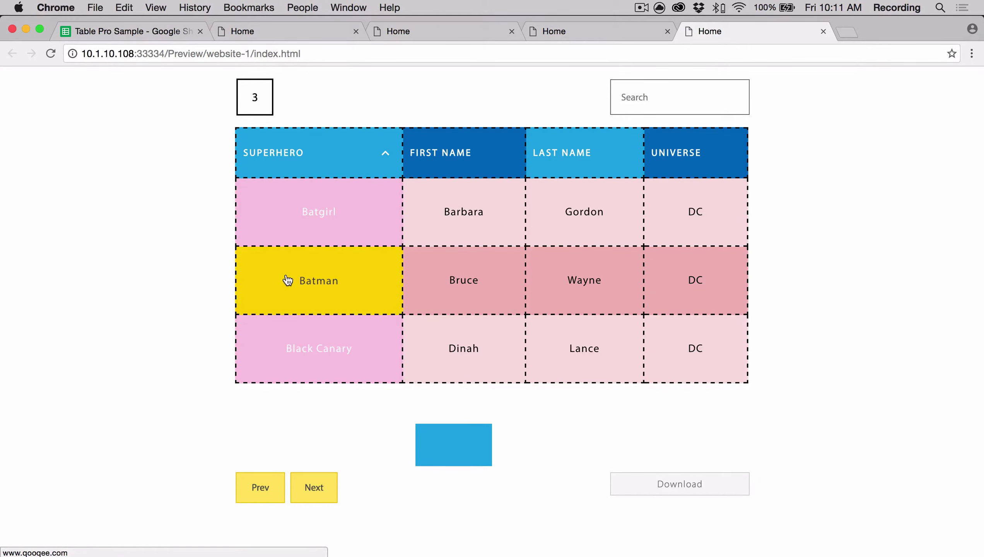
pyautogui.click(263, 273)
pyautogui.click(677, 35)
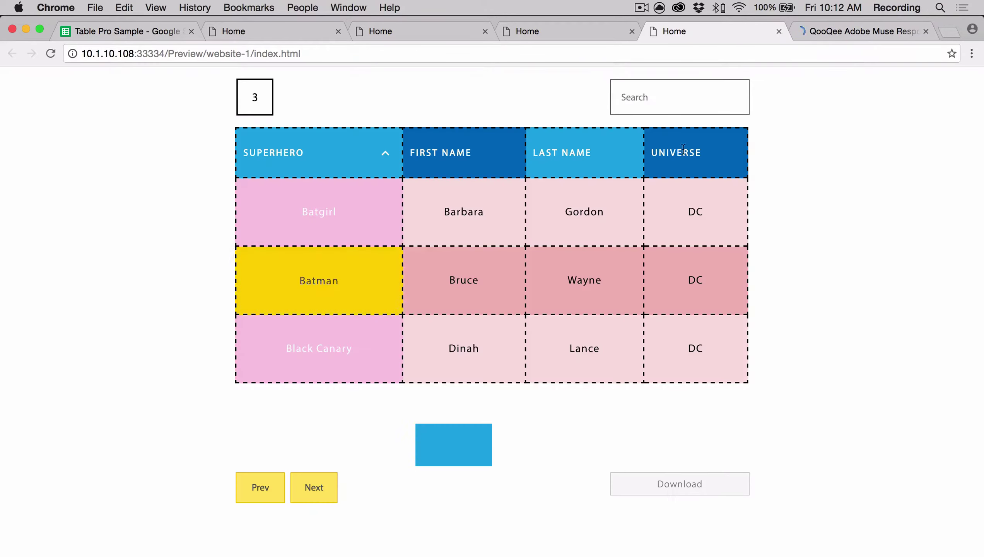
# Switch to Adobe Muse and set the table widget's linked cells to open links in a new page
pyautogui.hotkey('ctrl', 'Up')
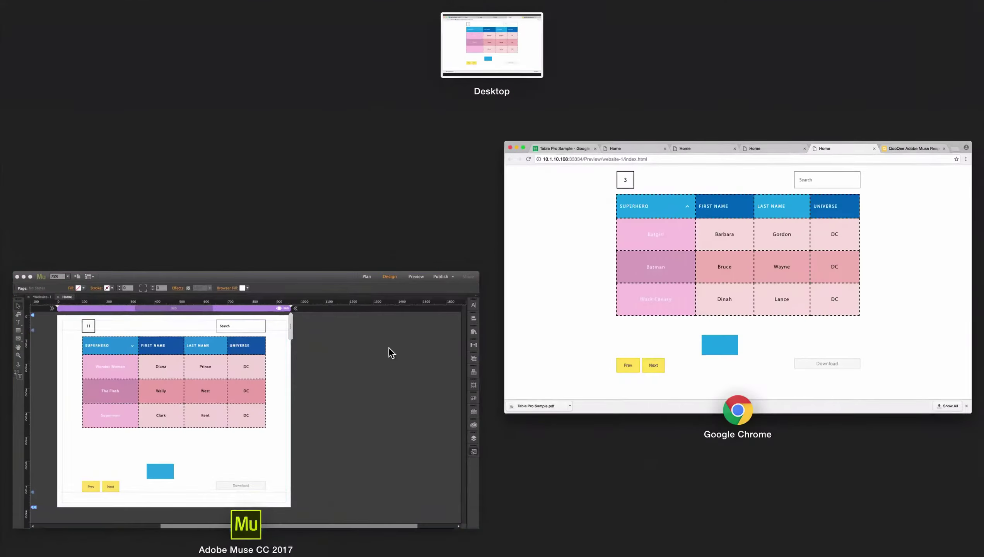
pyautogui.click(391, 349)
pyautogui.click(545, 152)
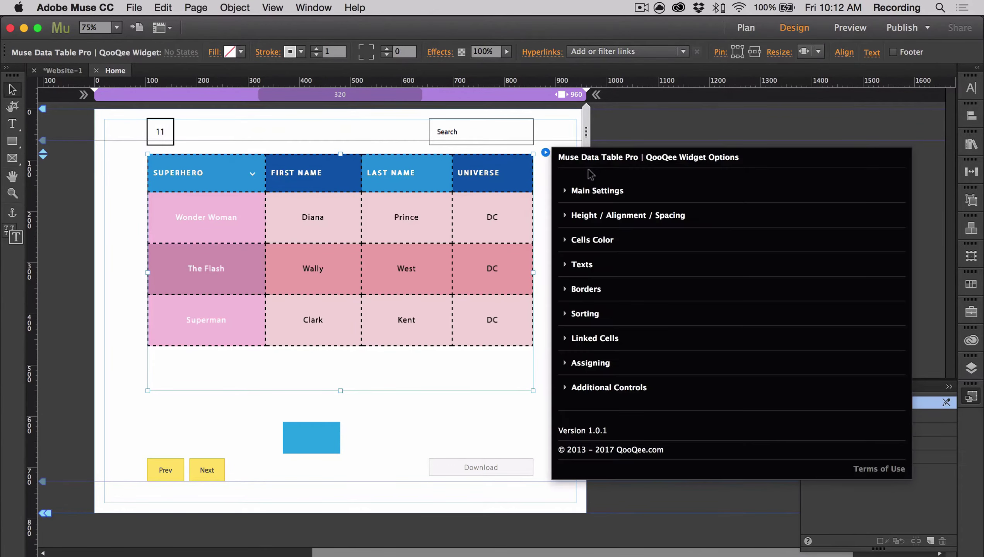
pyautogui.click(608, 338)
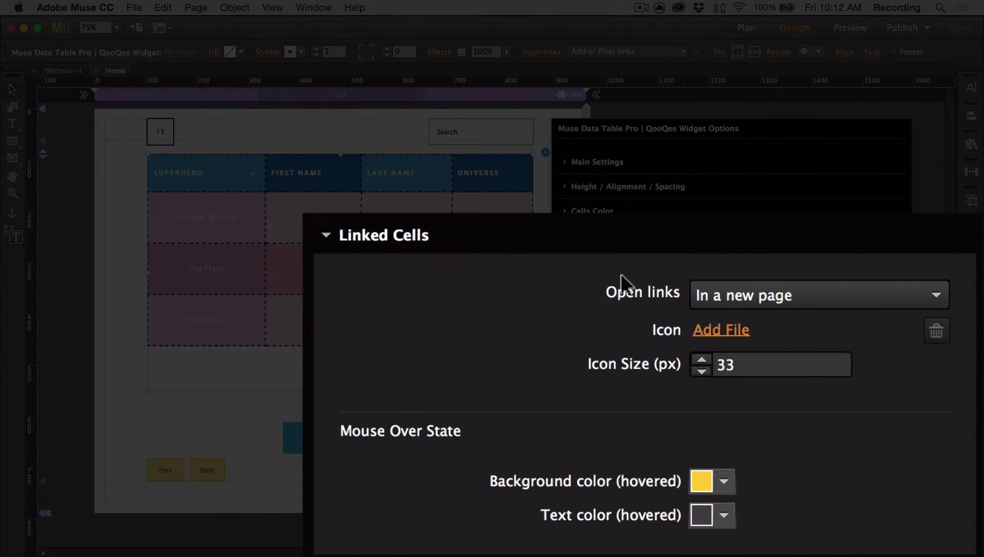
pyautogui.click(720, 292)
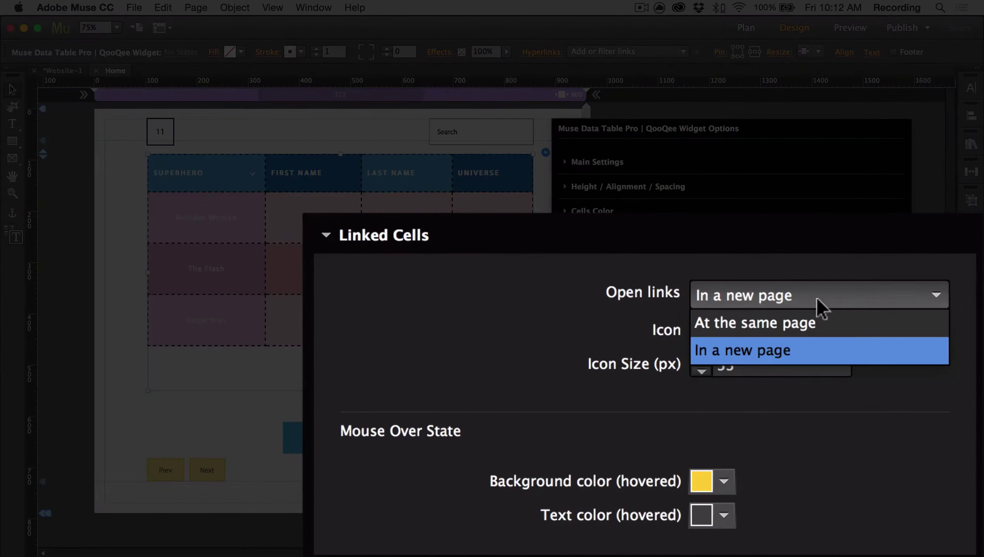
pyautogui.click(832, 353)
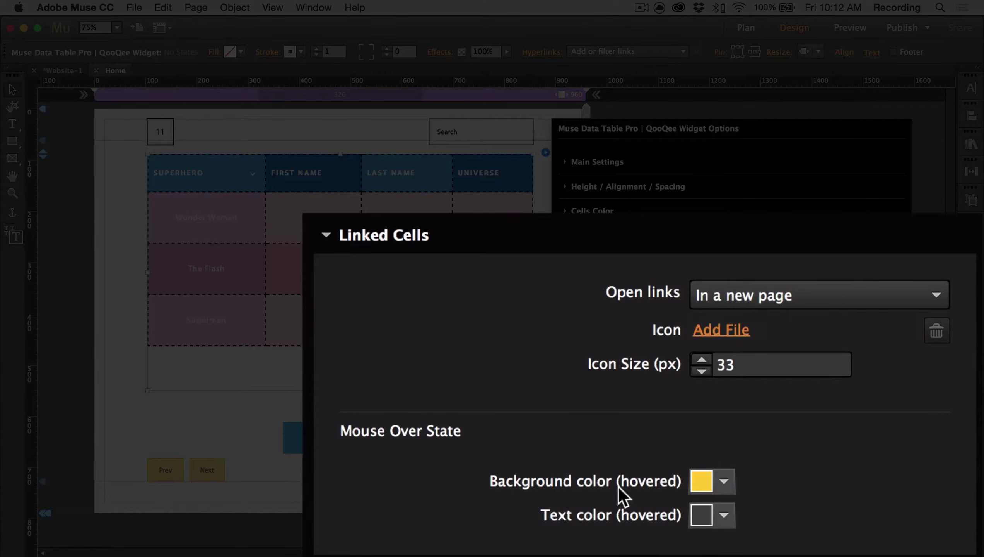
# Set the linked cells' mouse-over background color to blue and their mouse-over text color to white, FFFFFF
pyautogui.click(723, 481)
pyautogui.click(724, 553)
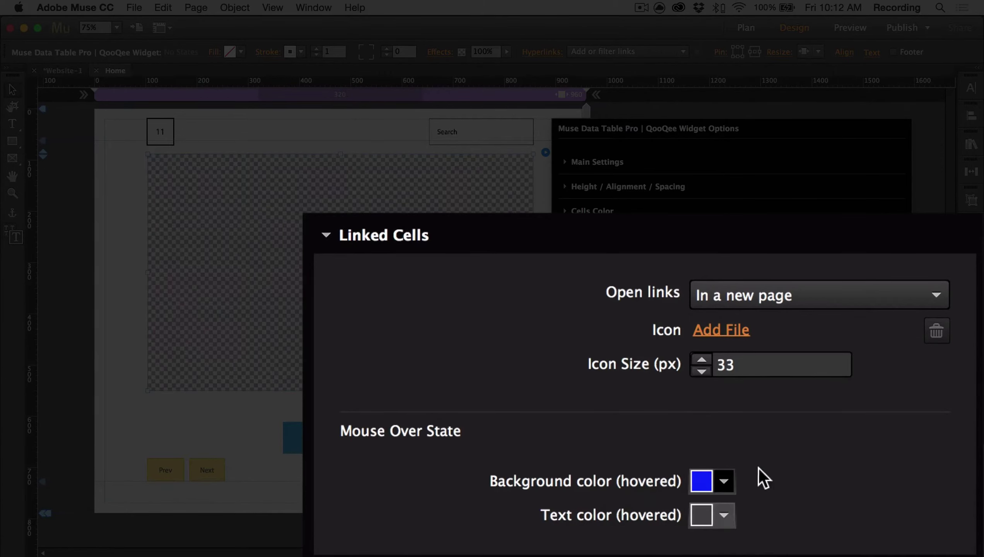
pyautogui.click(723, 516)
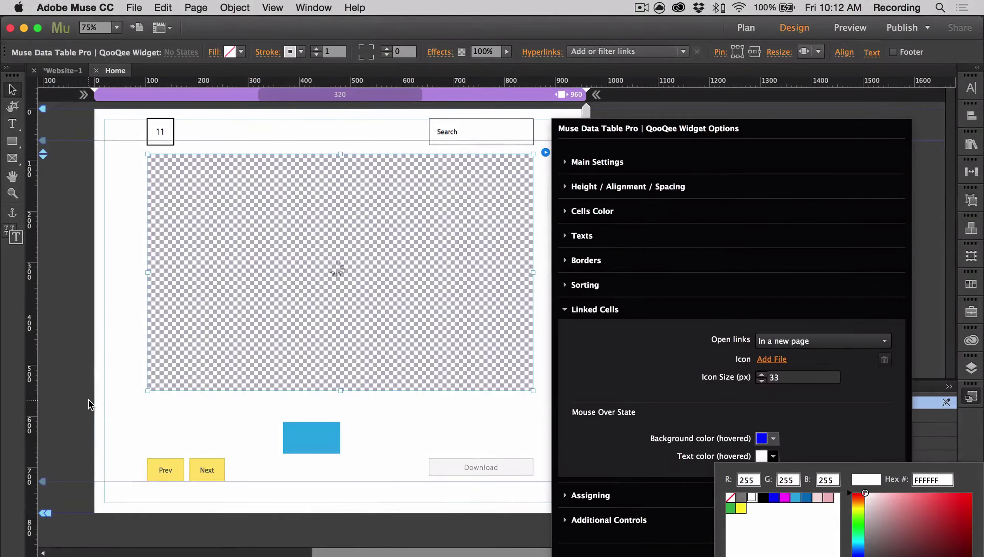
pyautogui.click(86, 397)
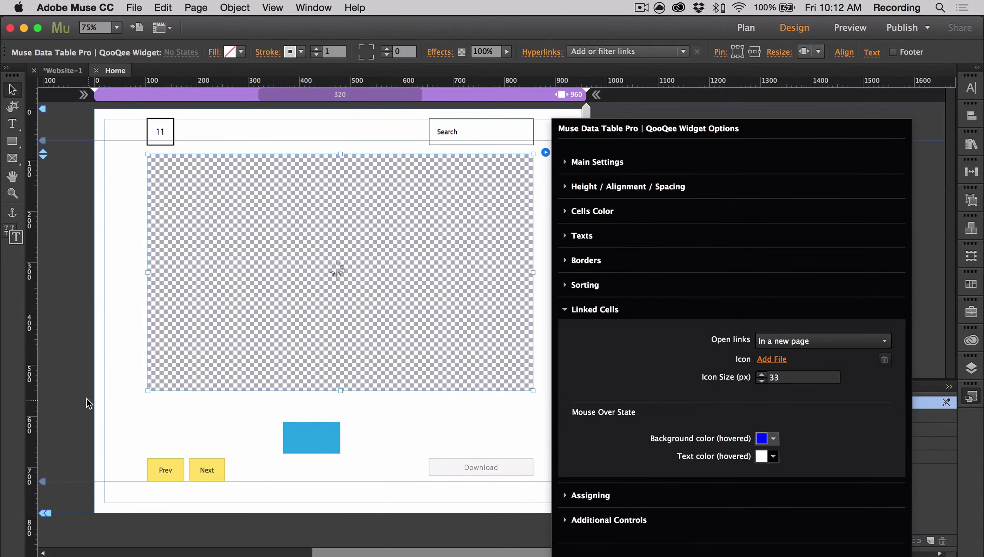
# Preview the page in Chrome and reverse the Superhero column's sorting to check the linked Batman cell's hover colors
pyautogui.press('super+shift+e')
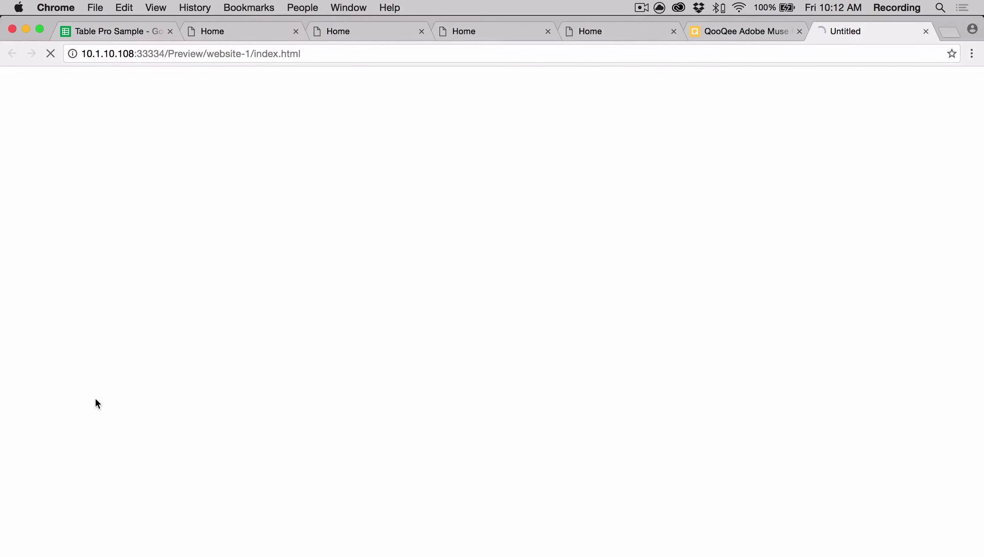
pyautogui.click(311, 158)
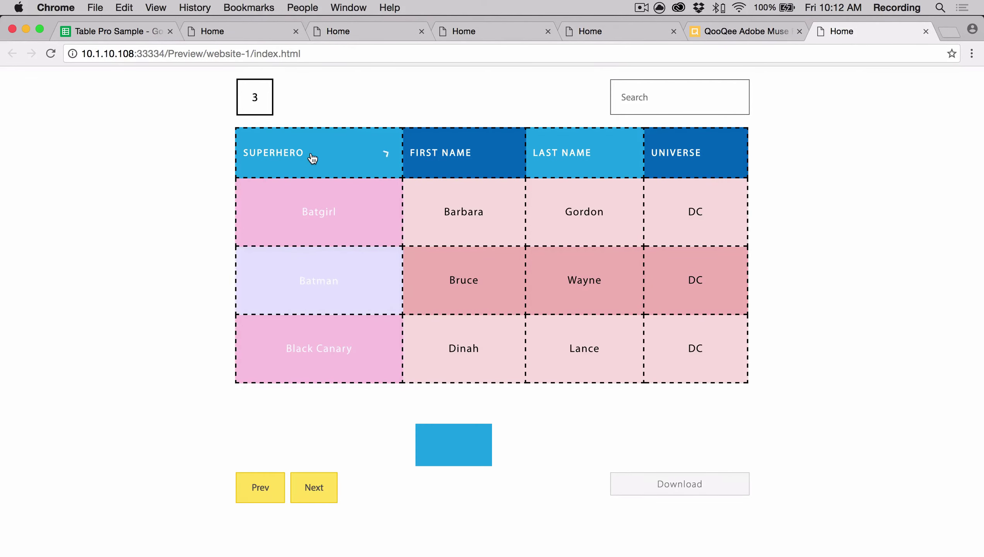